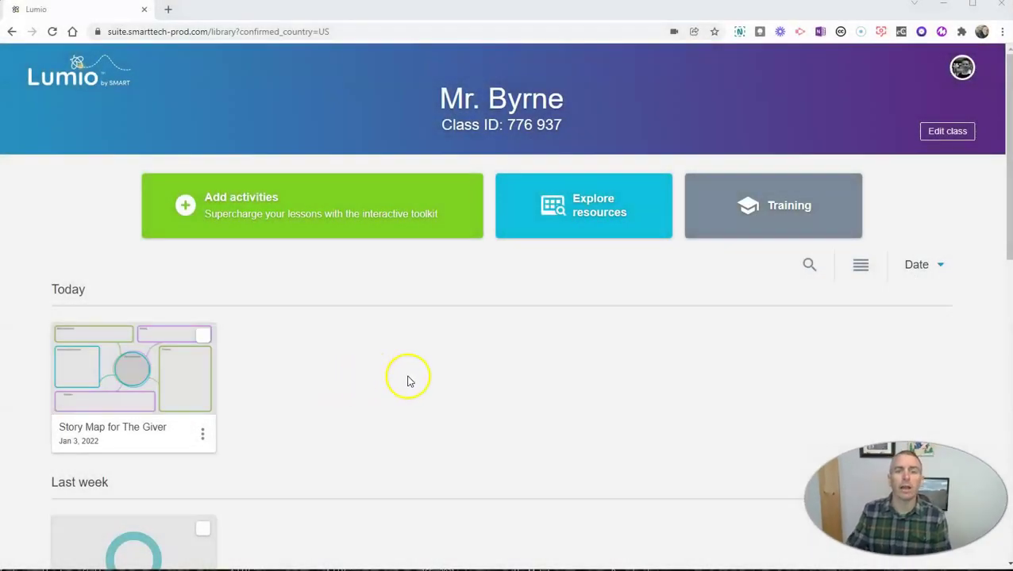
Create a new lesson from the Graphic Organizers' Notes: 3 Column template.
click(205, 205)
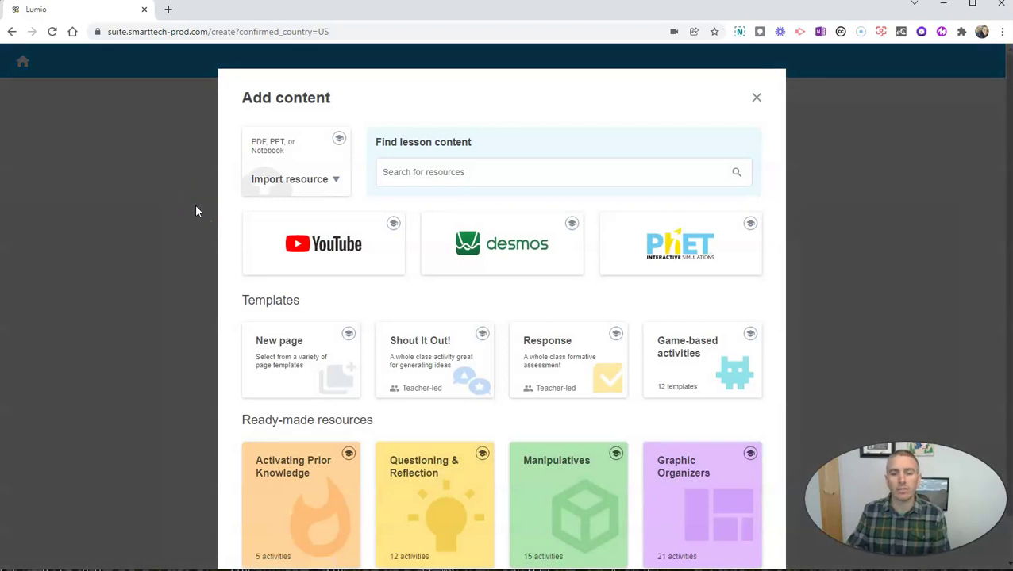
click(710, 484)
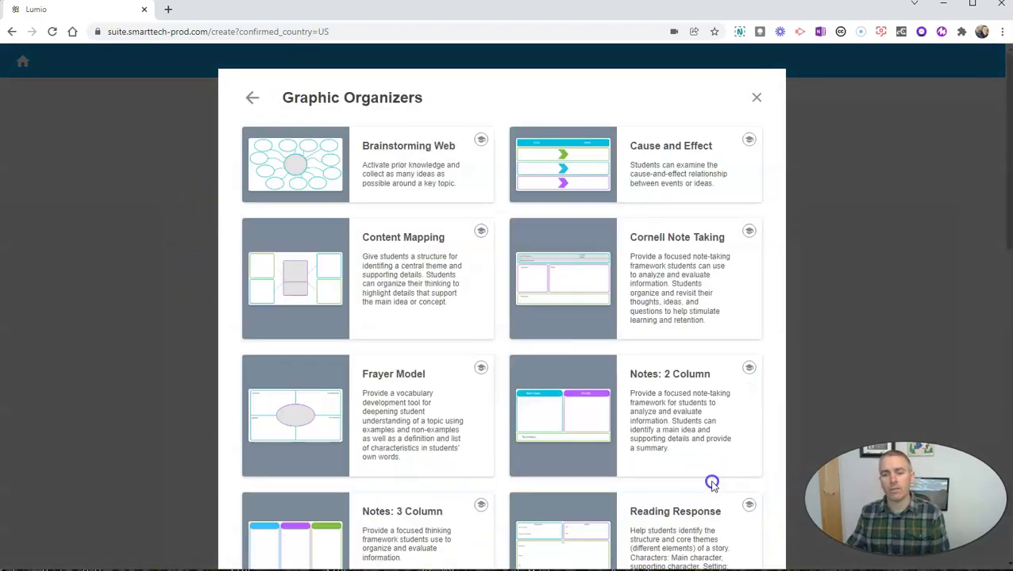
scroll(515, 328, down, 3)
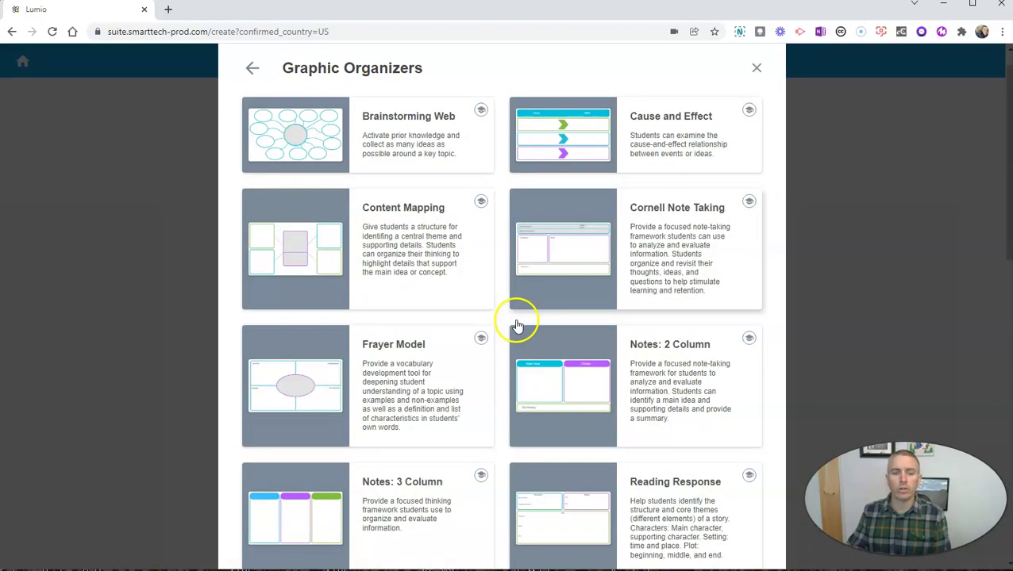
click(400, 410)
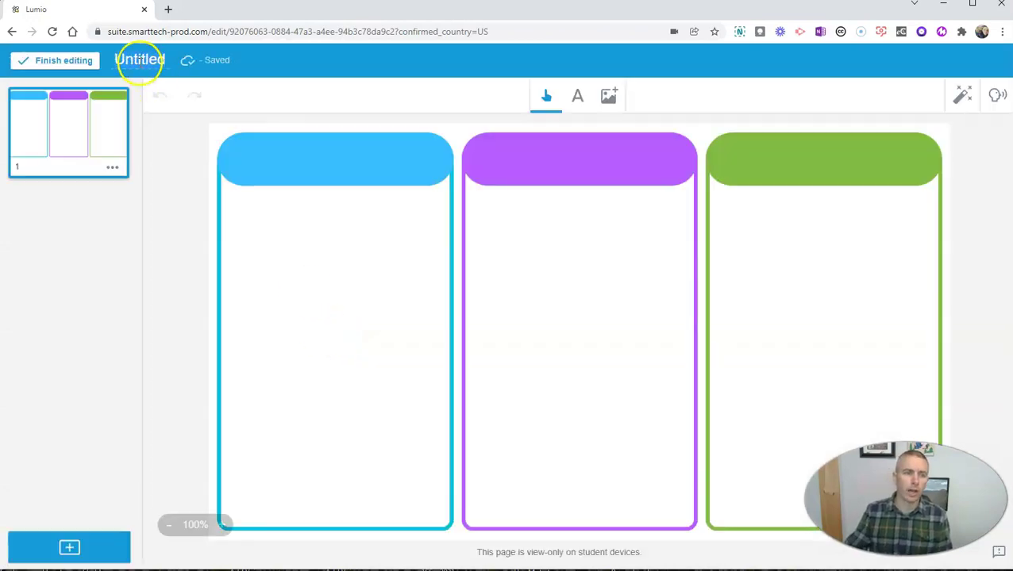
Rename the untitled lesson to 'Branches of Government'.
click(140, 61)
text(Br)
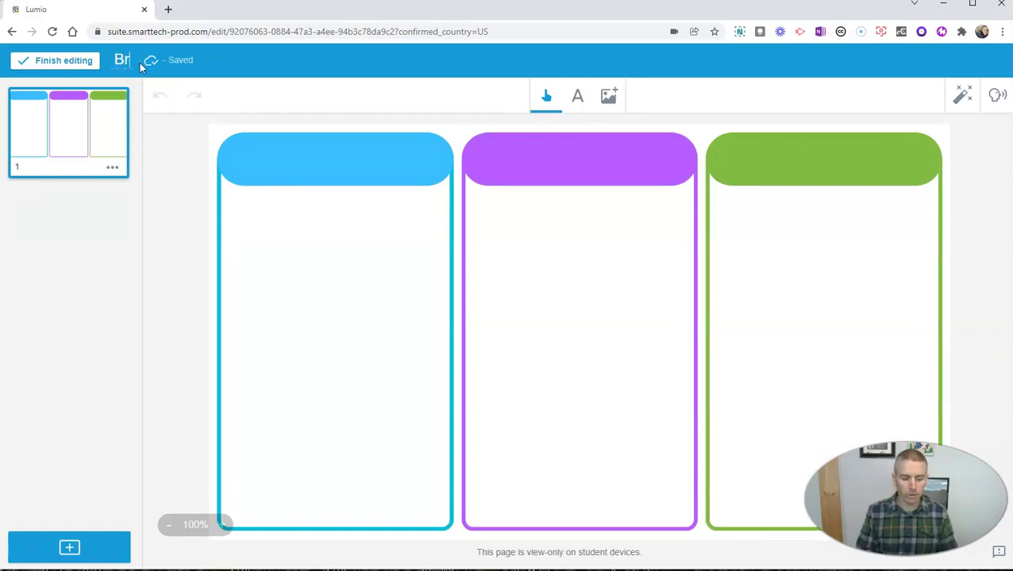
text(anches of G)
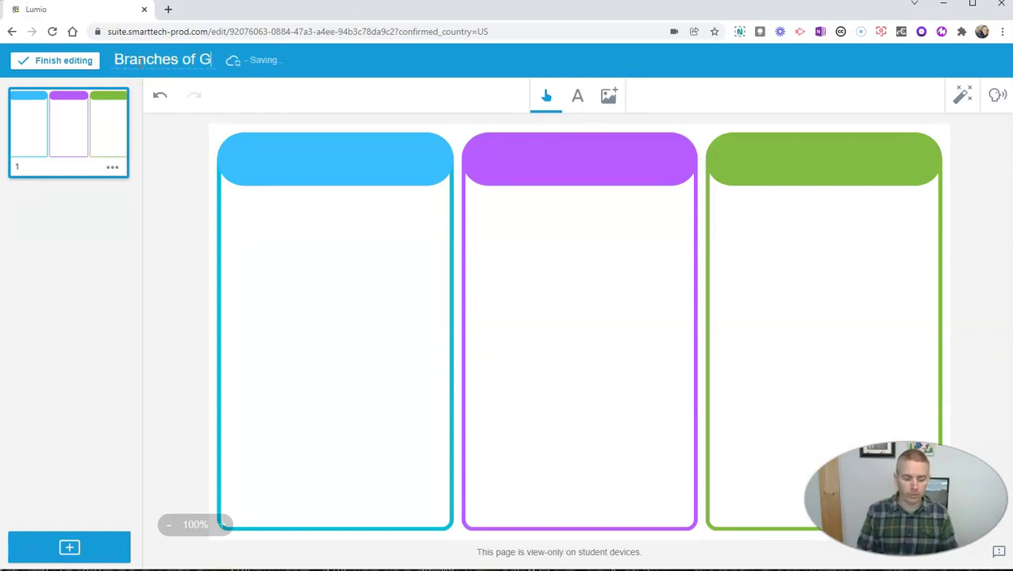
text(overnment)
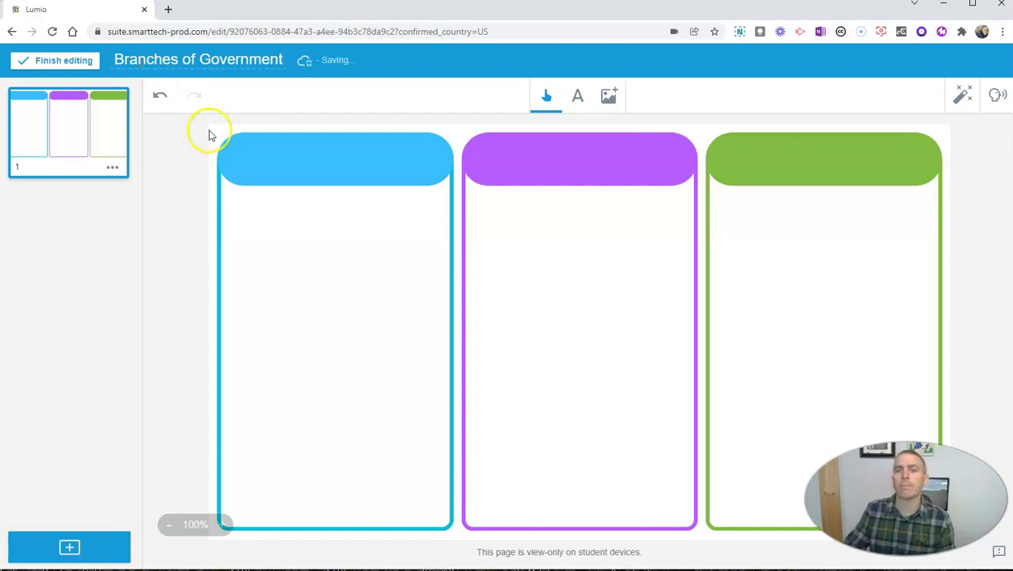
click(698, 137)
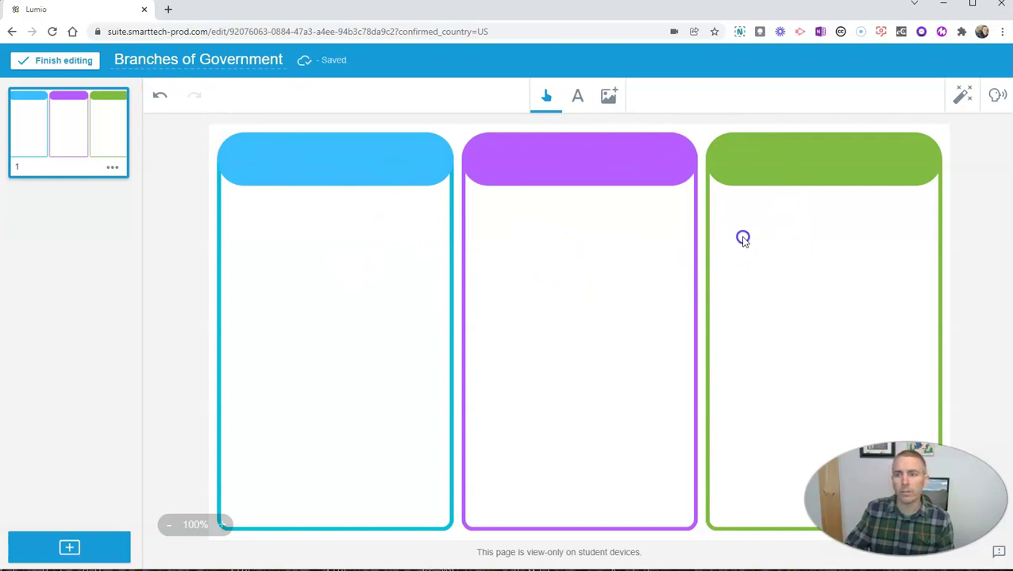
Unlock the three-column background graphic so it can be edited.
click(781, 206)
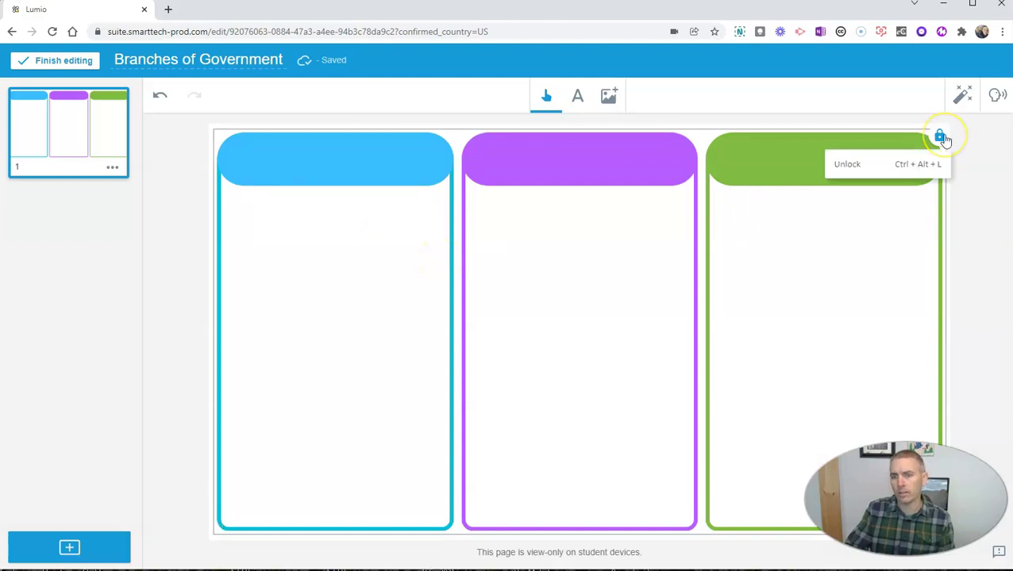
click(845, 165)
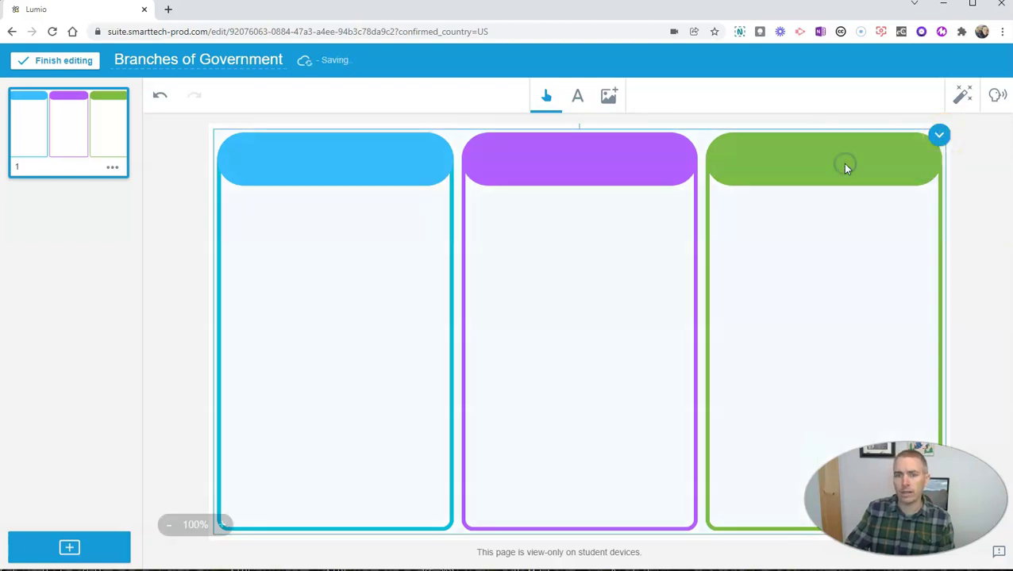
click(785, 181)
Add a 24 pt 'Executive' label centred in the blue column header.
click(581, 97)
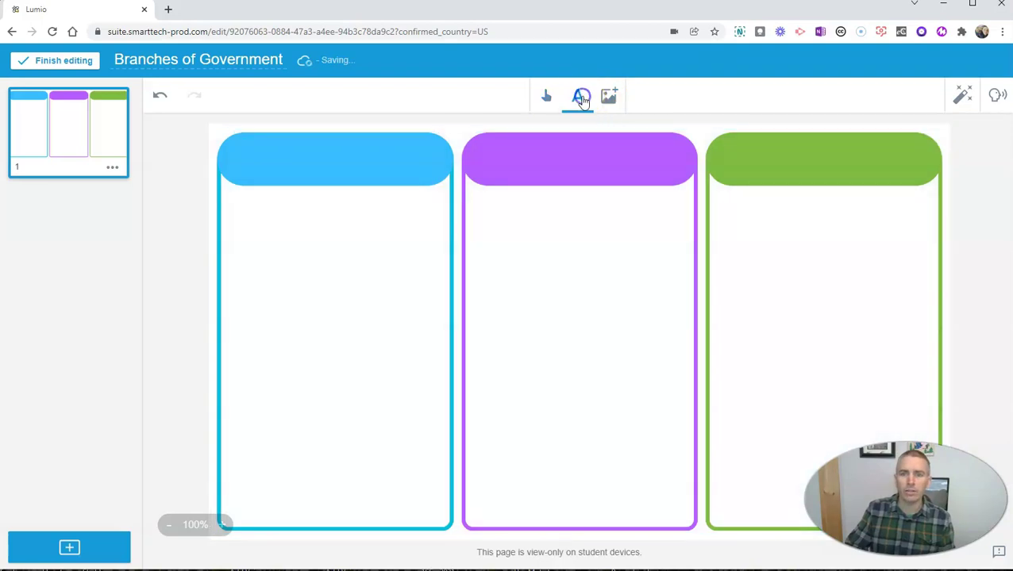
click(248, 153)
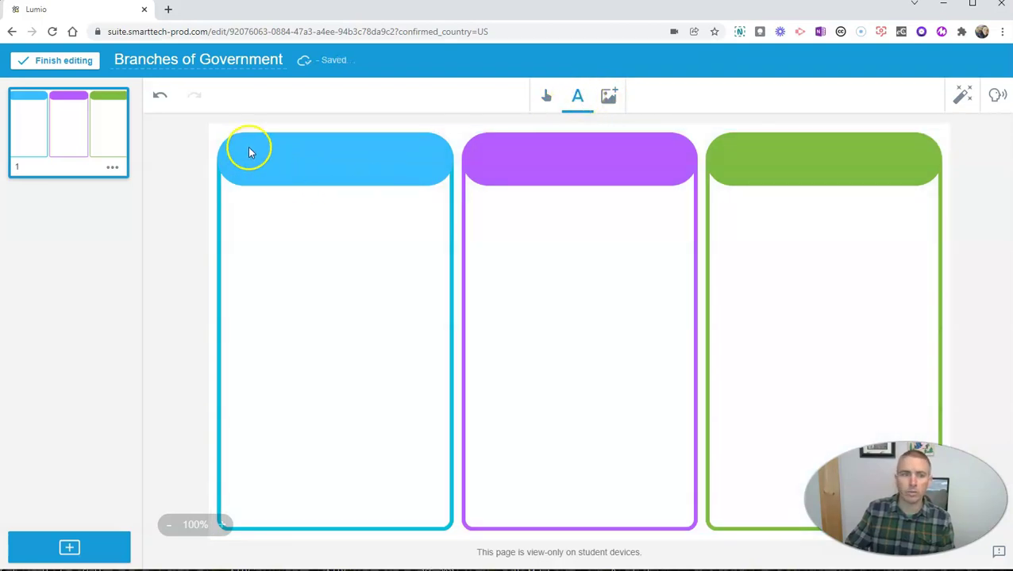
text(Ex)
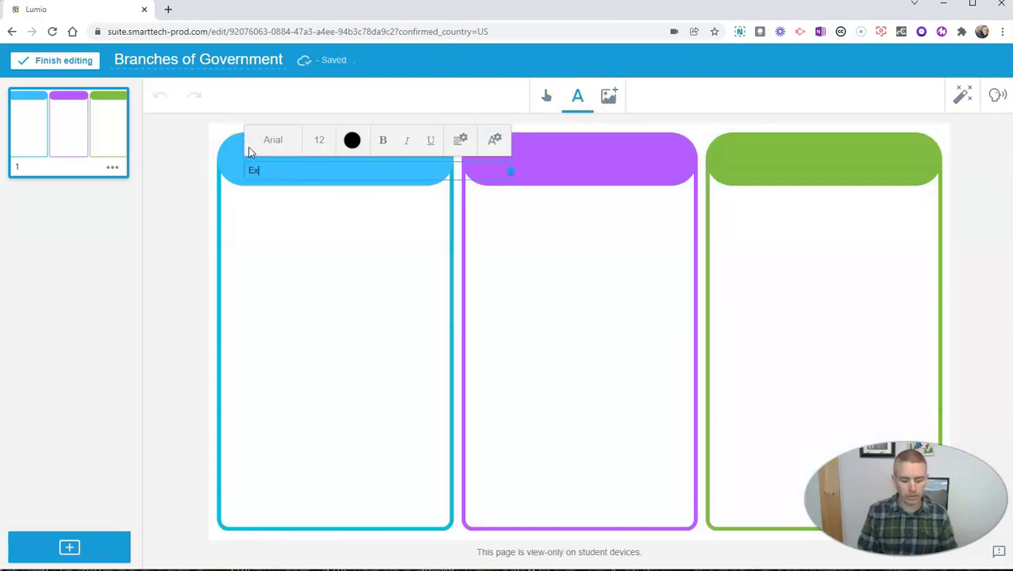
text(ecutive)
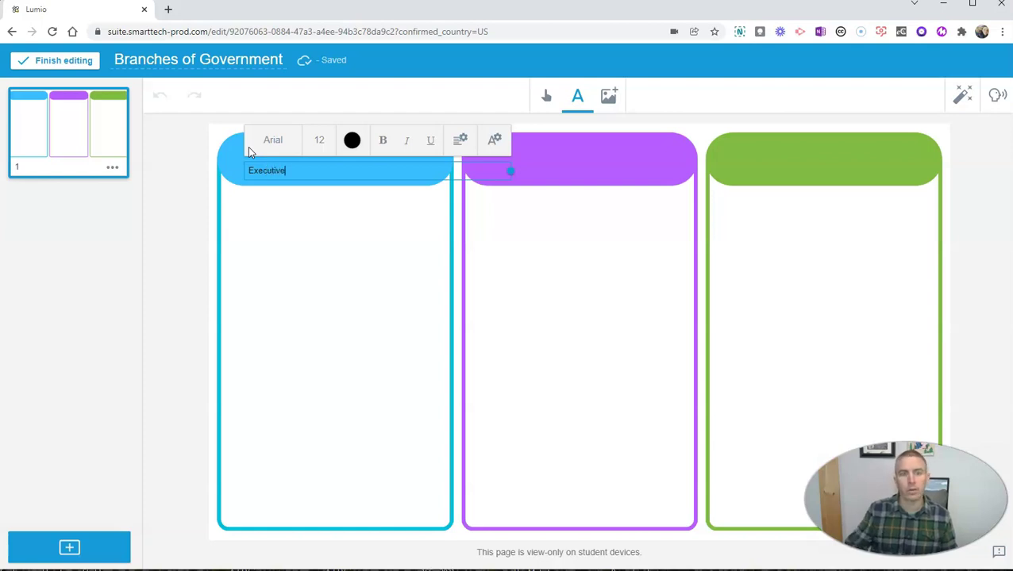
drag(290, 170, 242, 174)
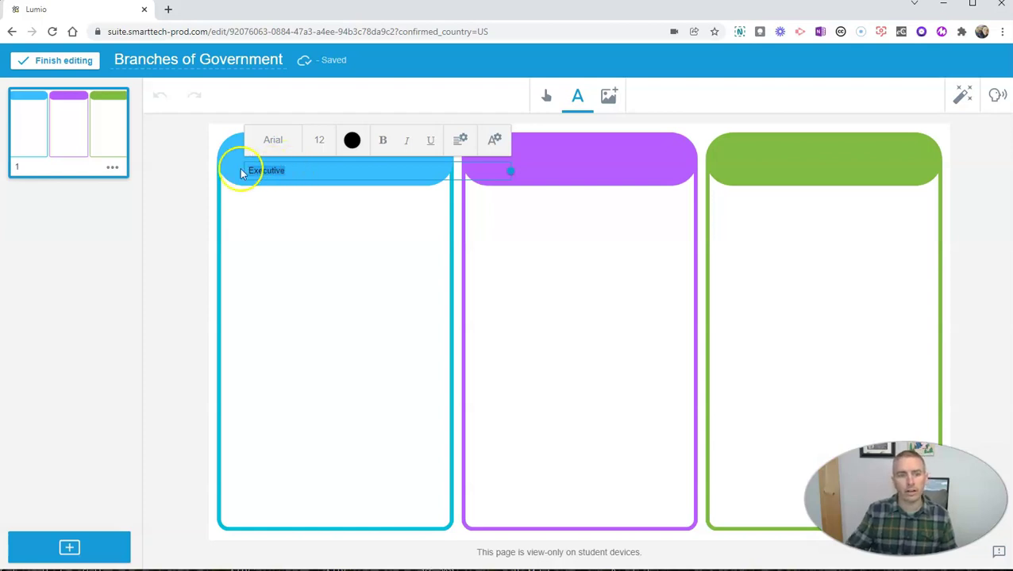
click(318, 139)
click(316, 269)
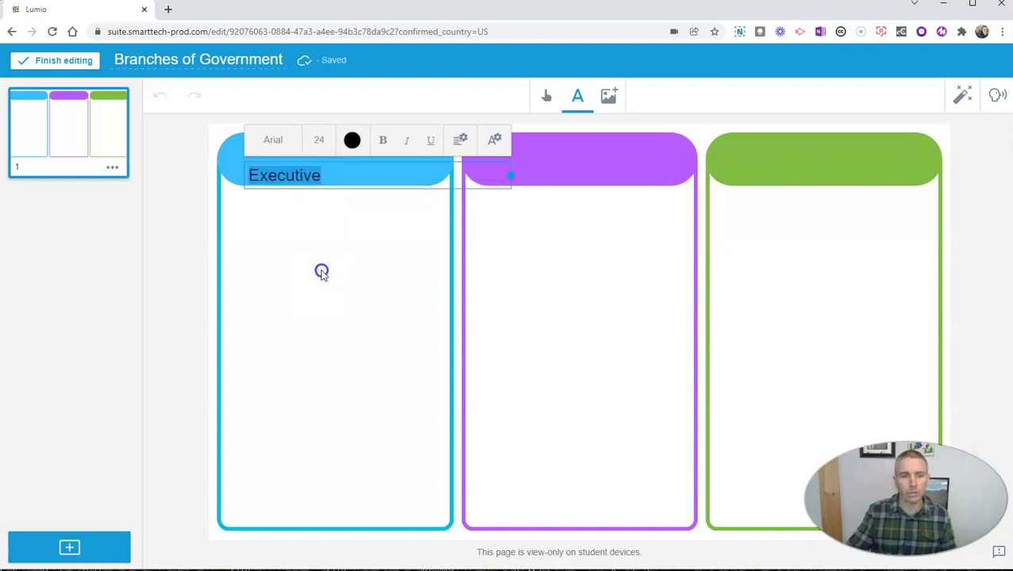
drag(512, 175, 429, 175)
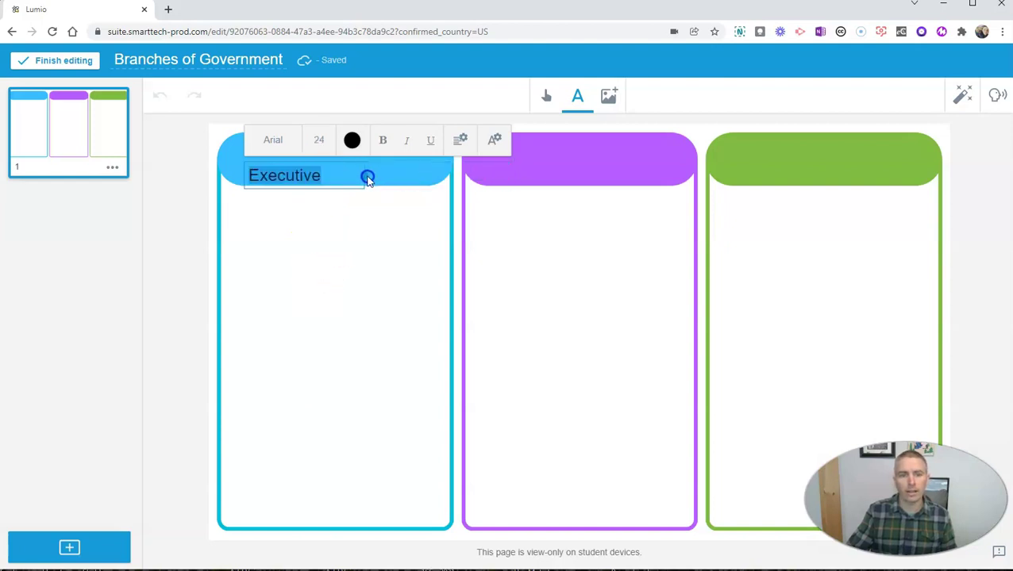
click(348, 200)
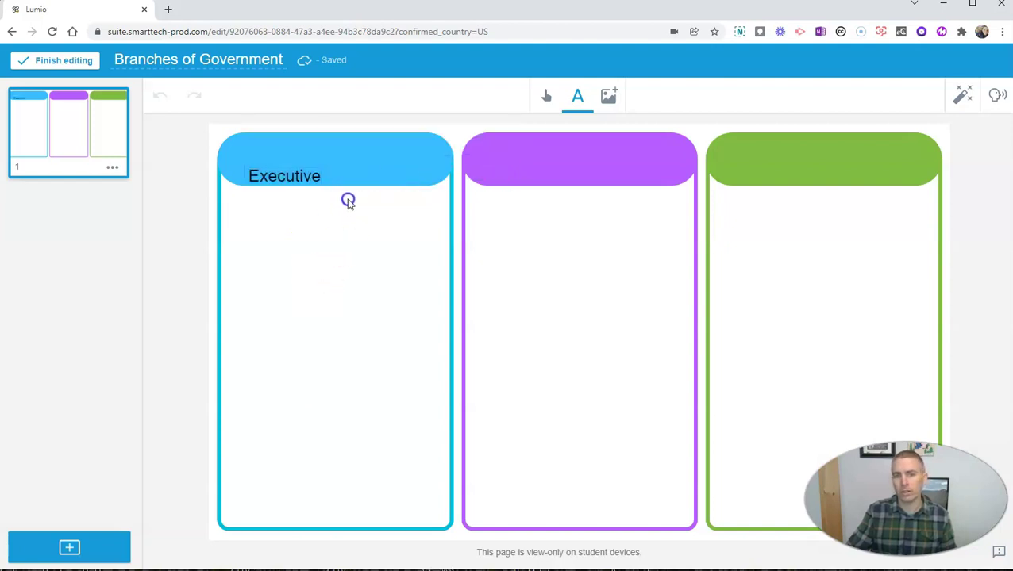
drag(313, 167, 348, 158)
click(535, 154)
Add a 'Judicial' label centred in the purple column header.
click(580, 99)
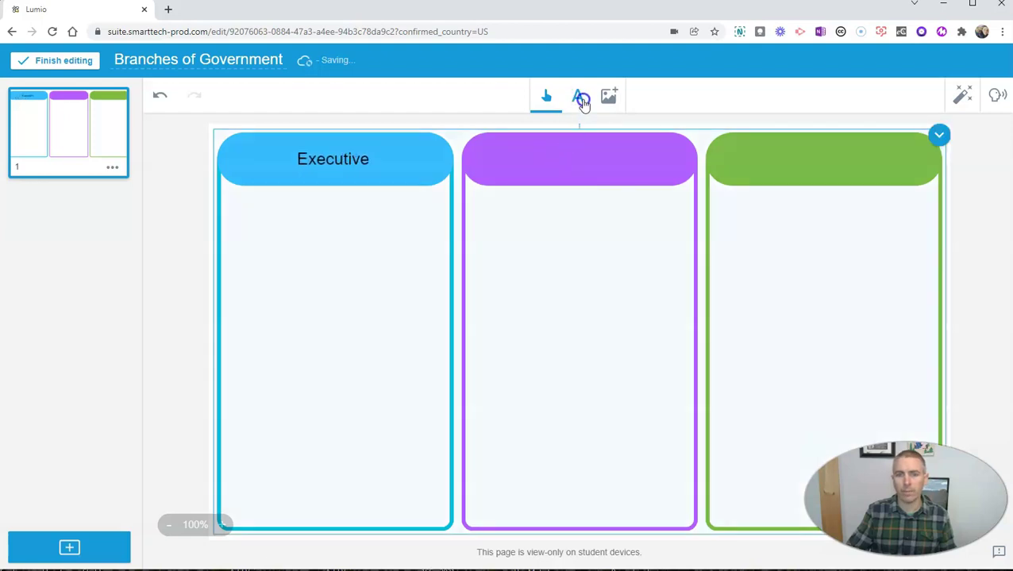
click(532, 157)
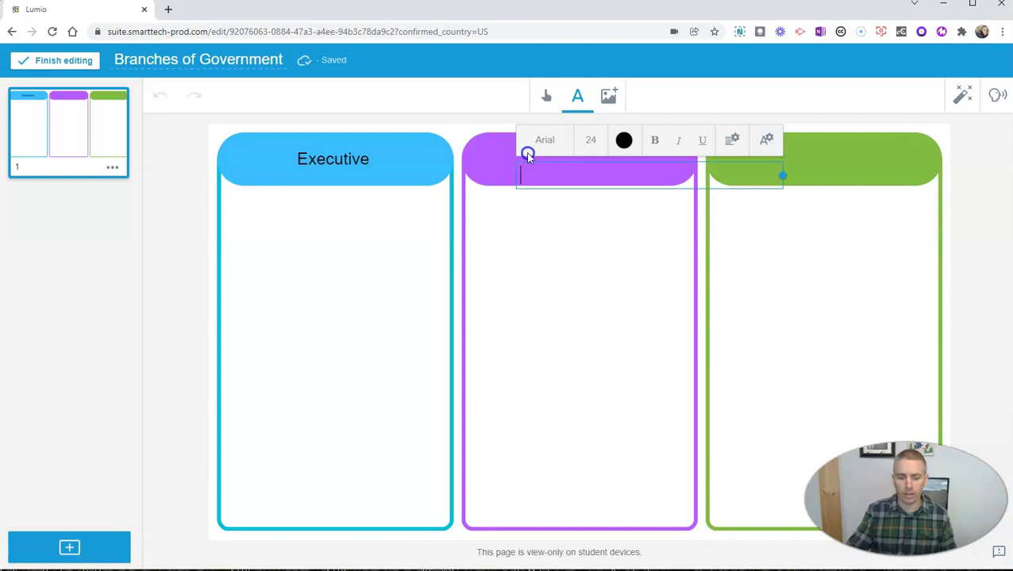
text(Judicial)
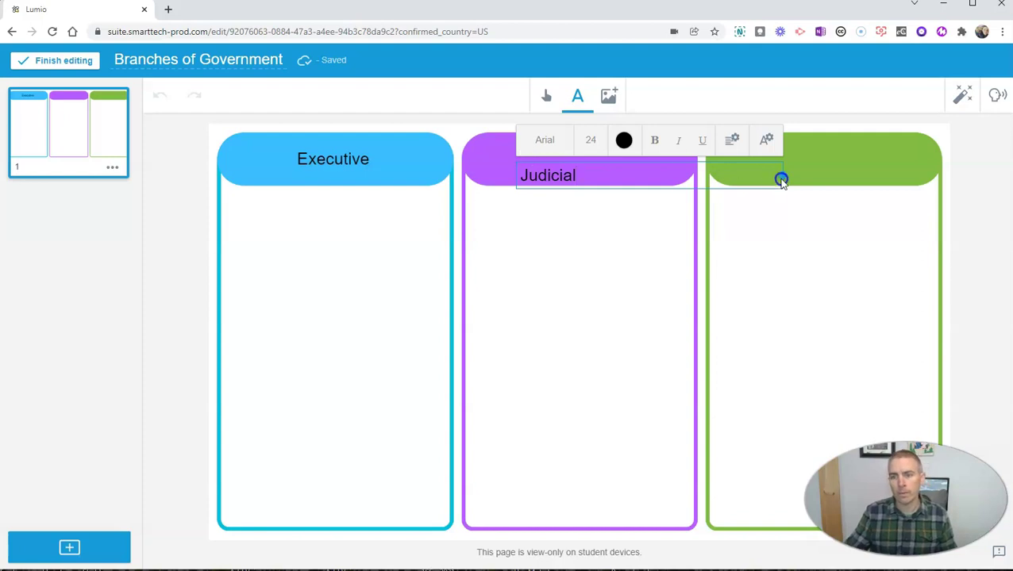
drag(775, 175, 592, 163)
click(588, 219)
Add a 'Legislative' label centred in the green column header.
click(577, 96)
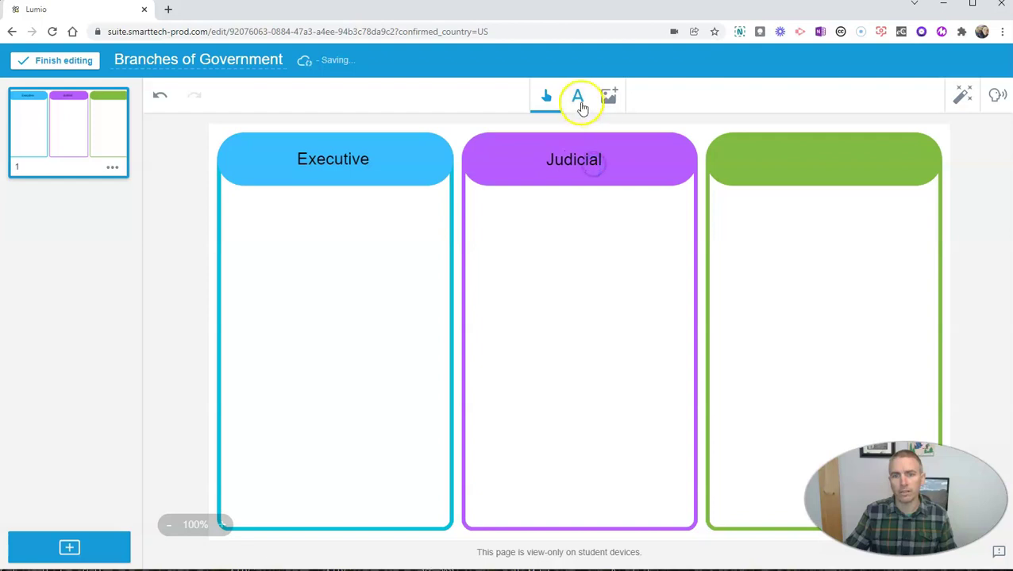
click(788, 157)
text(Le)
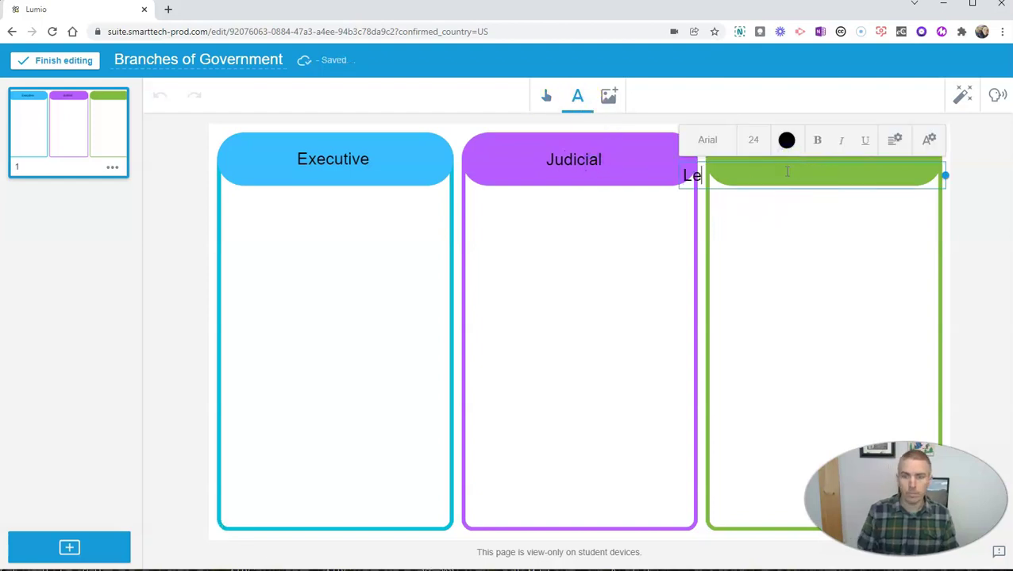
text(gislati)
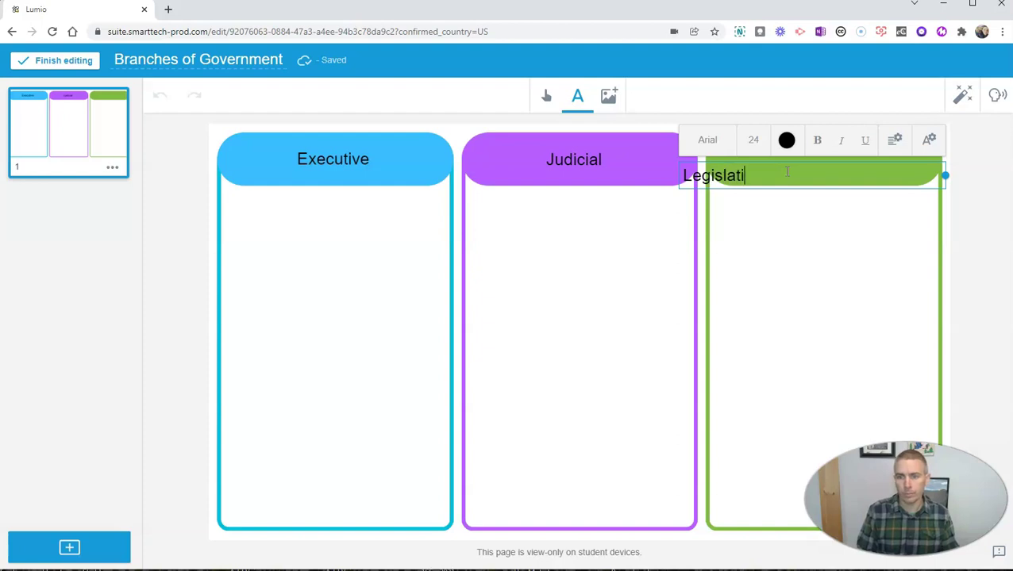
text(ve)
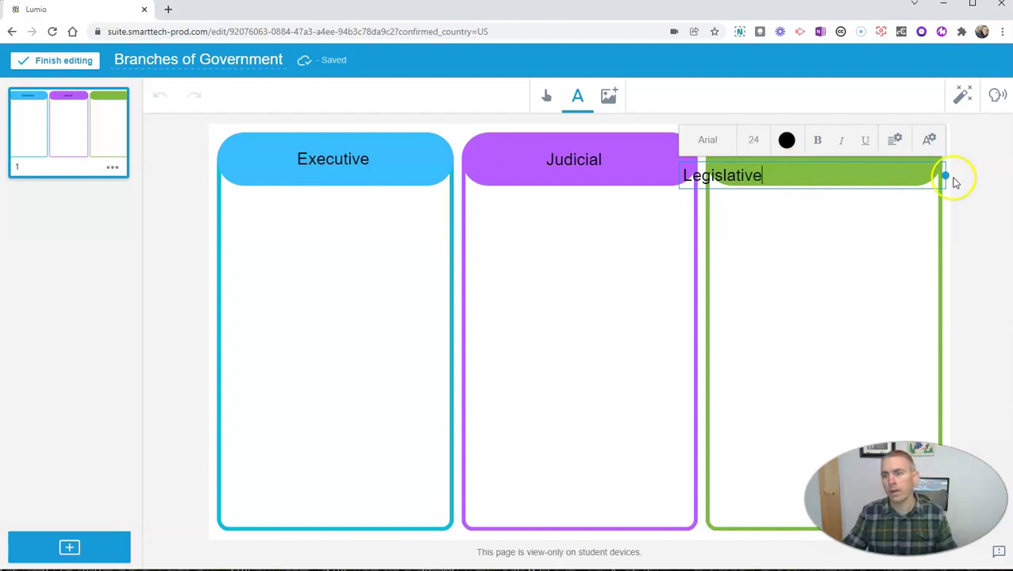
drag(945, 175, 856, 159)
click(775, 206)
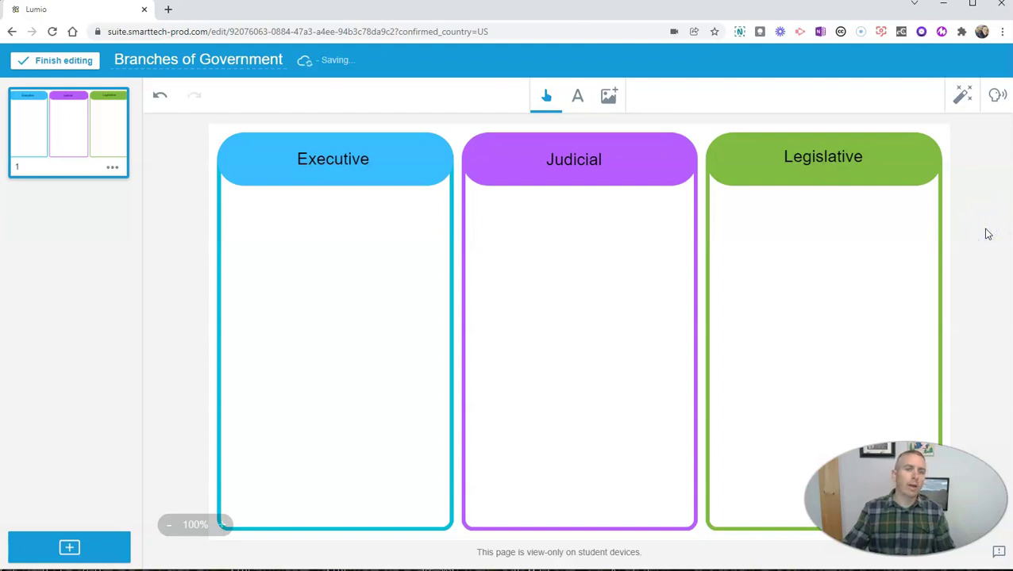
Add a new page using the Basic Template's Title Page layout.
drag(834, 235, 456, 316)
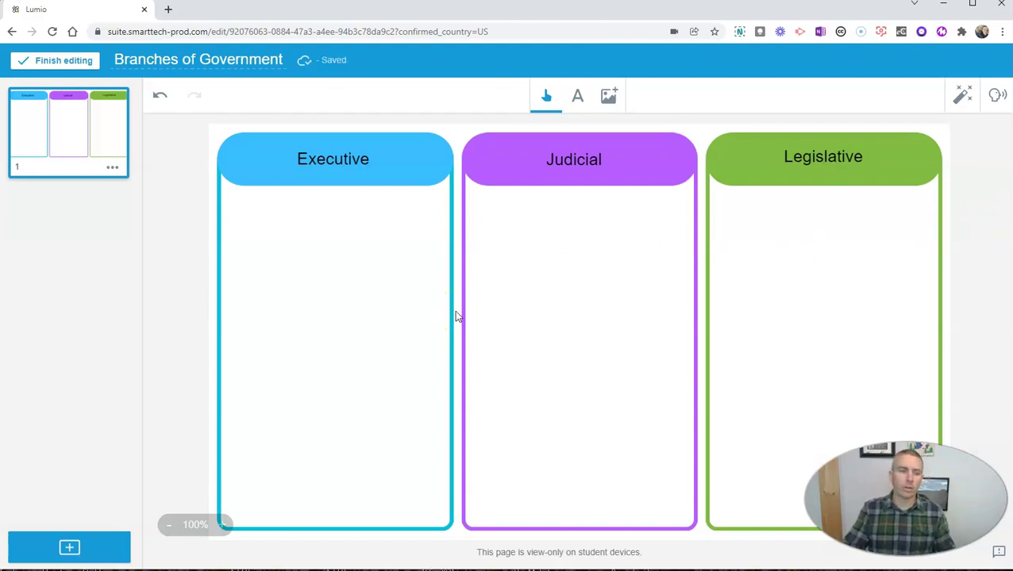
click(463, 334)
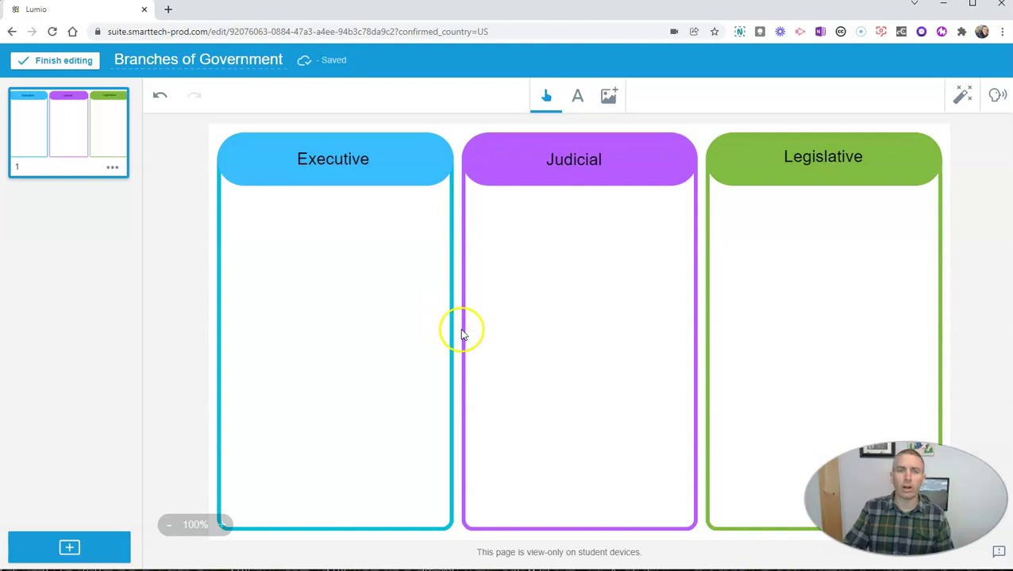
click(70, 548)
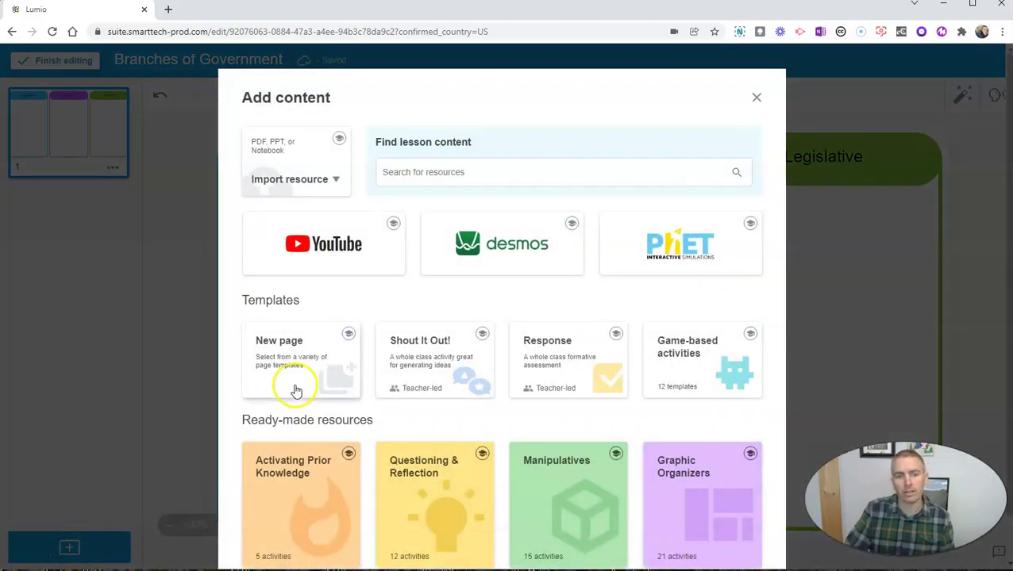
click(295, 389)
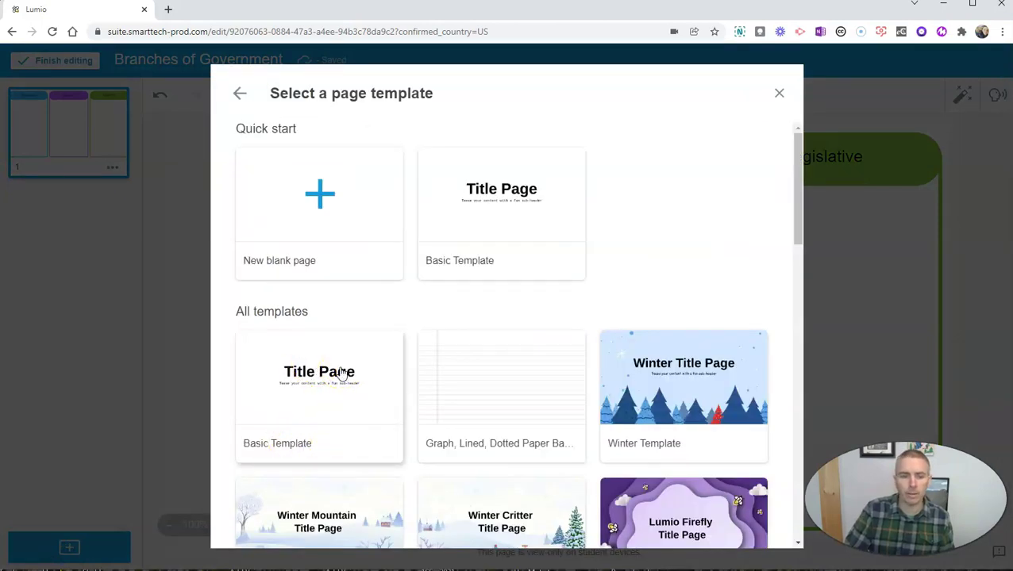
click(341, 373)
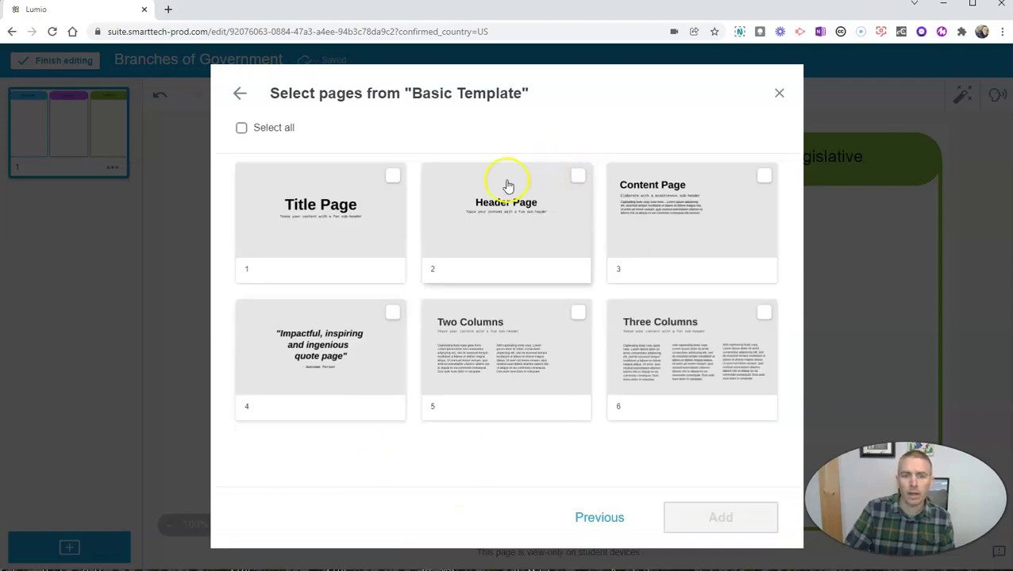
click(341, 235)
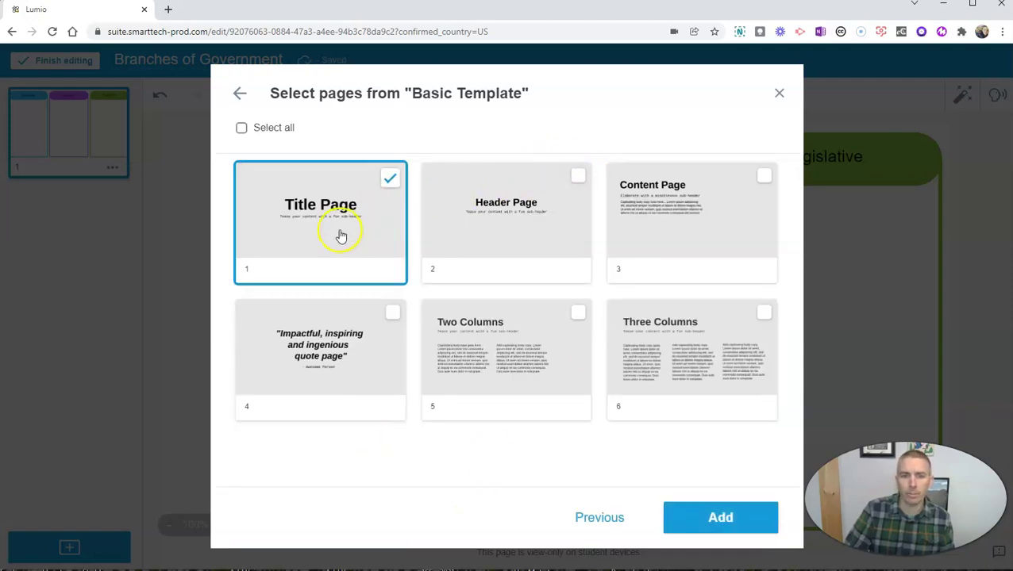
click(720, 520)
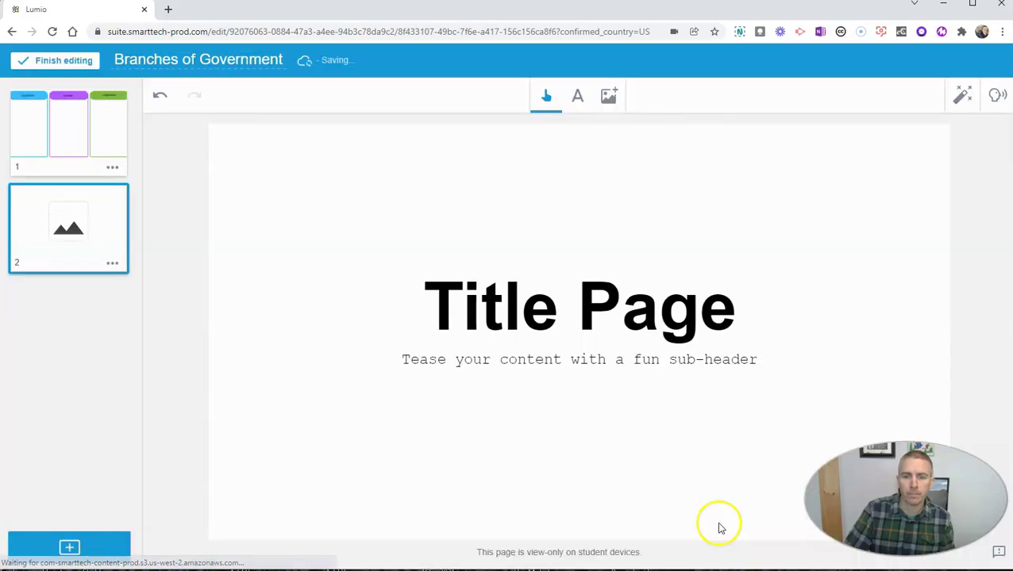
Replace the 'Title Page' heading with 'Branches of Government' at 48 pt, nudged slightly up-left.
click(574, 312)
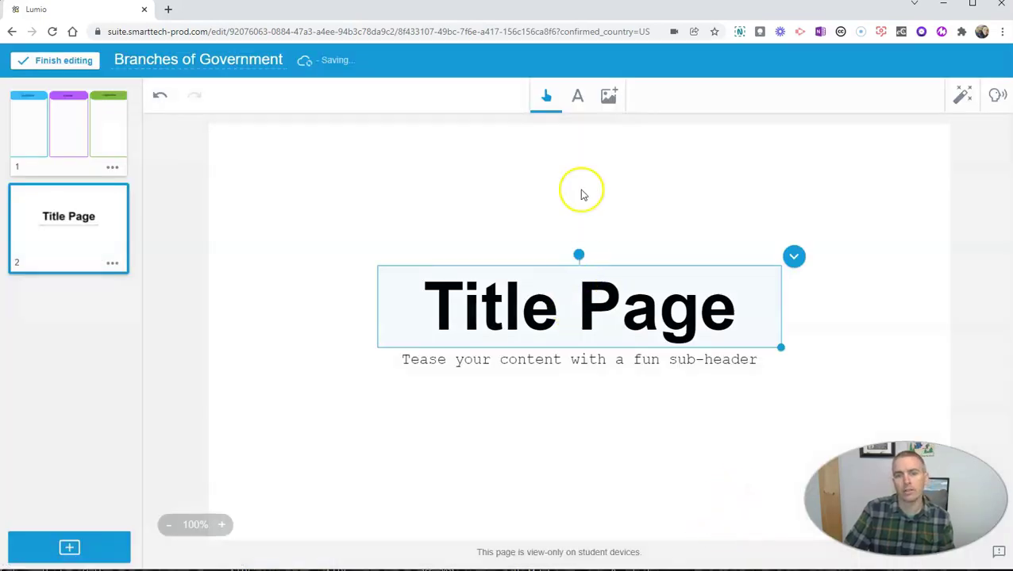
click(578, 96)
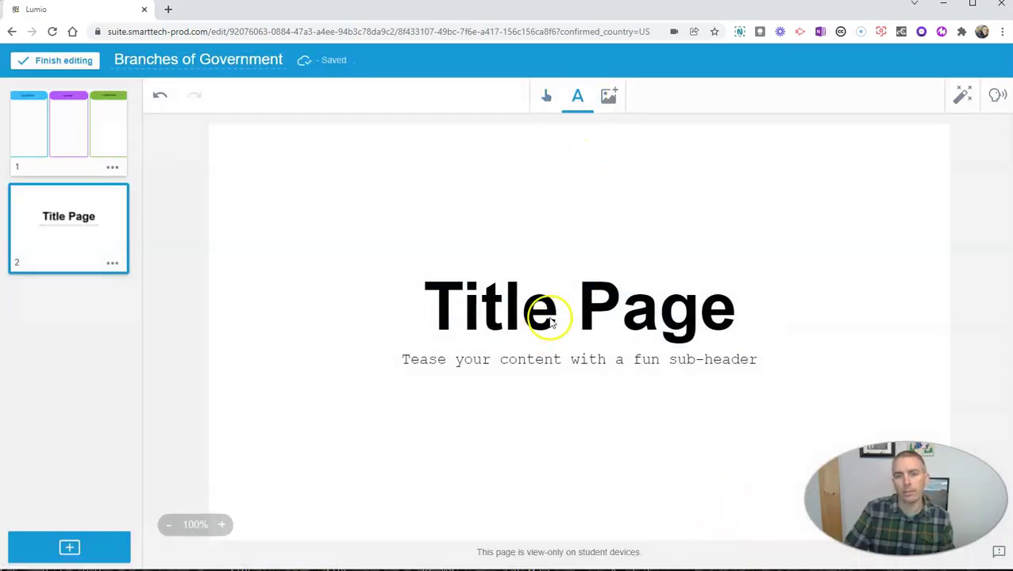
click(556, 312)
drag(720, 312, 433, 328)
text(B)
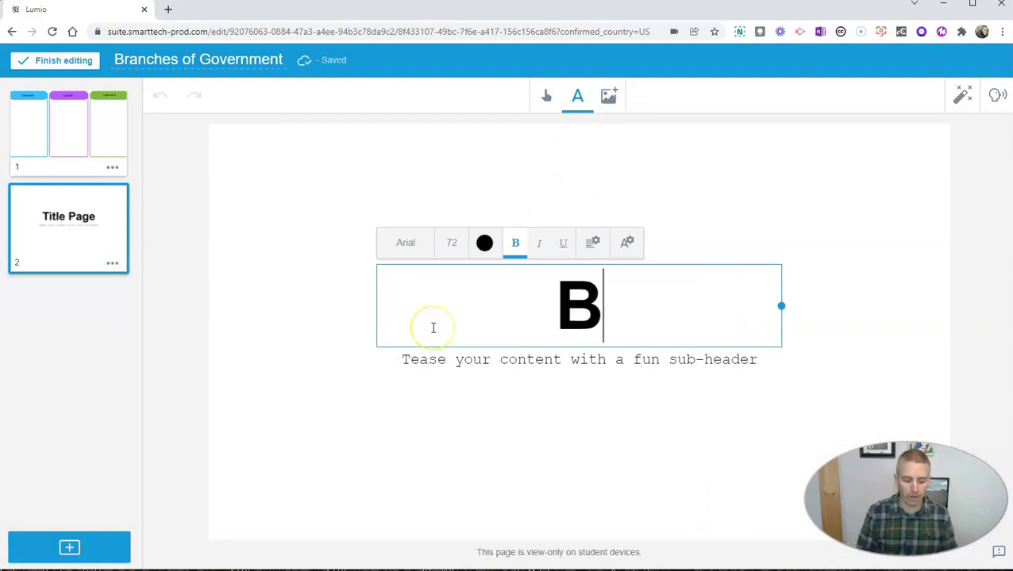
text(ranches of )
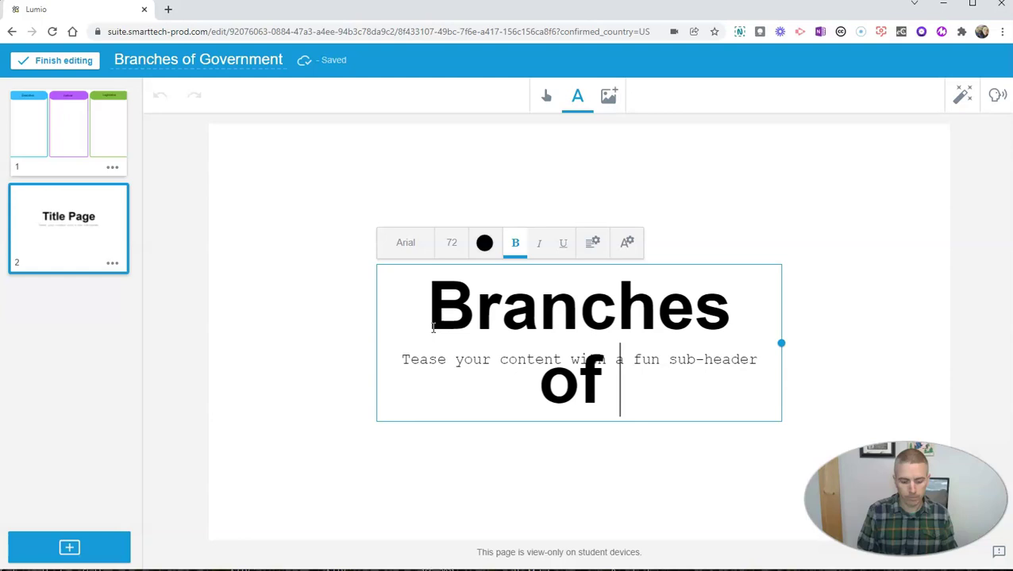
text(Government)
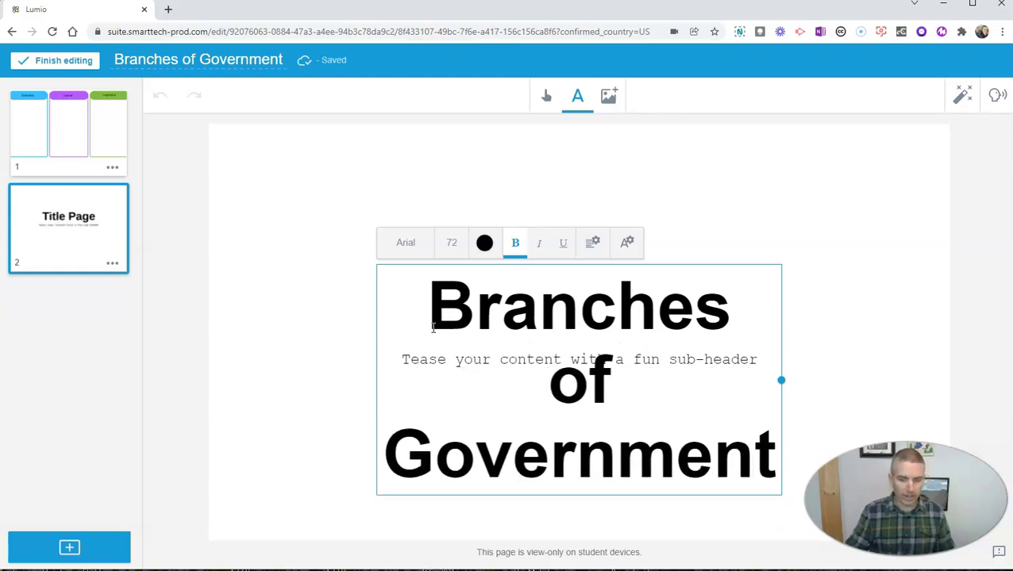
key(ctrl+a)
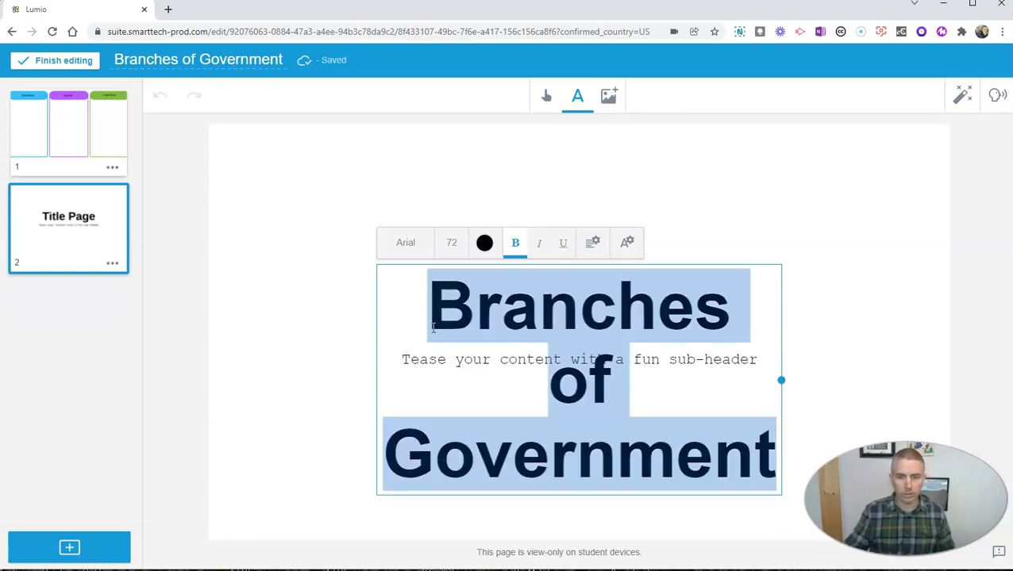
click(454, 244)
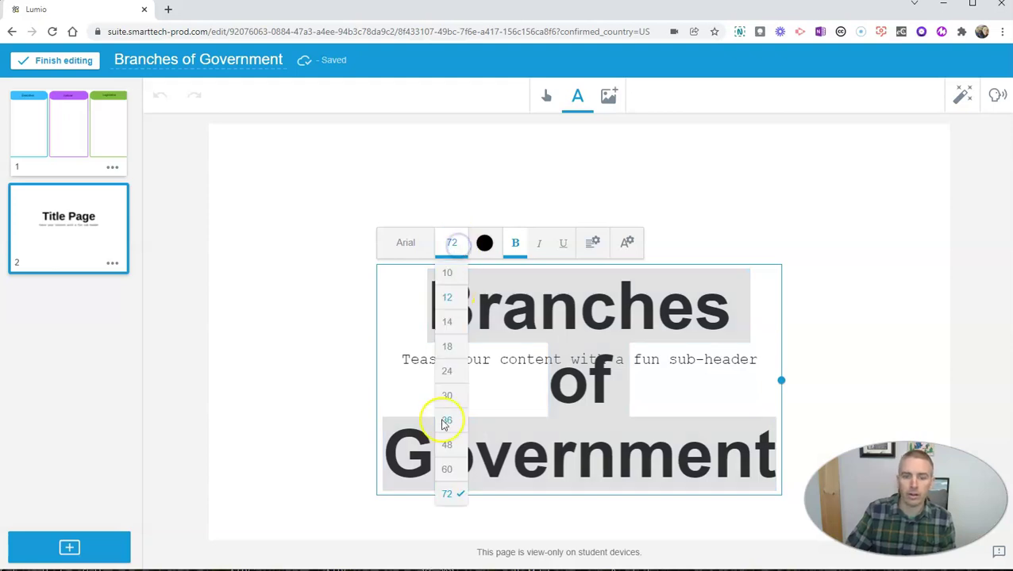
click(447, 446)
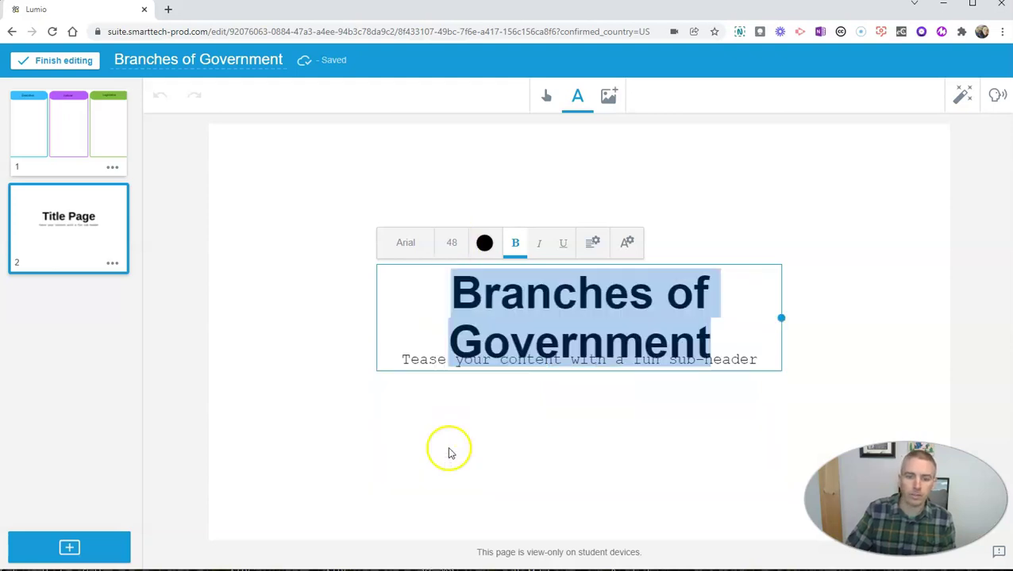
click(760, 225)
drag(688, 261, 678, 256)
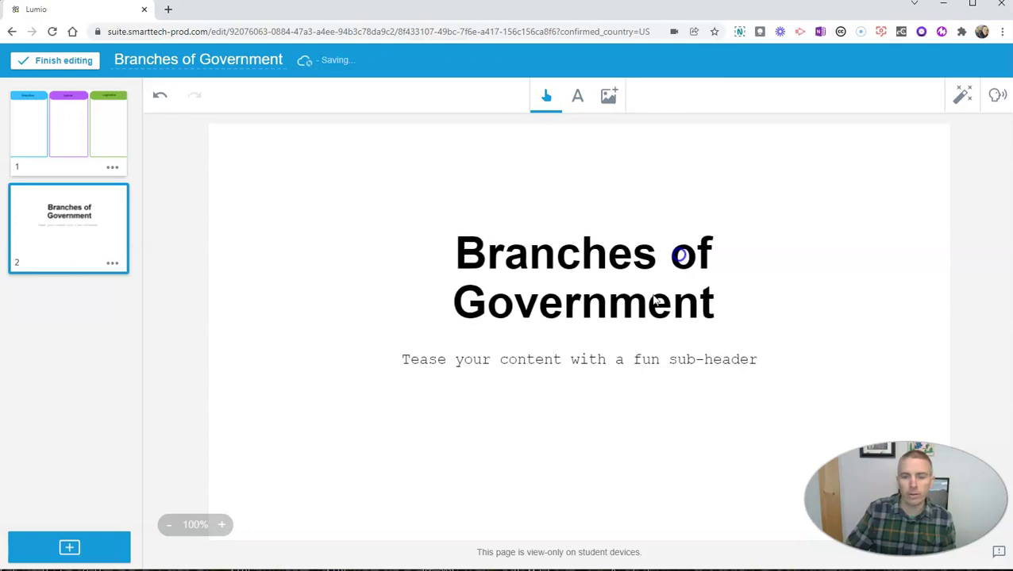
Replace the sub-header with 'In each column write as much as you can about each branch…'.
double_click(585, 367)
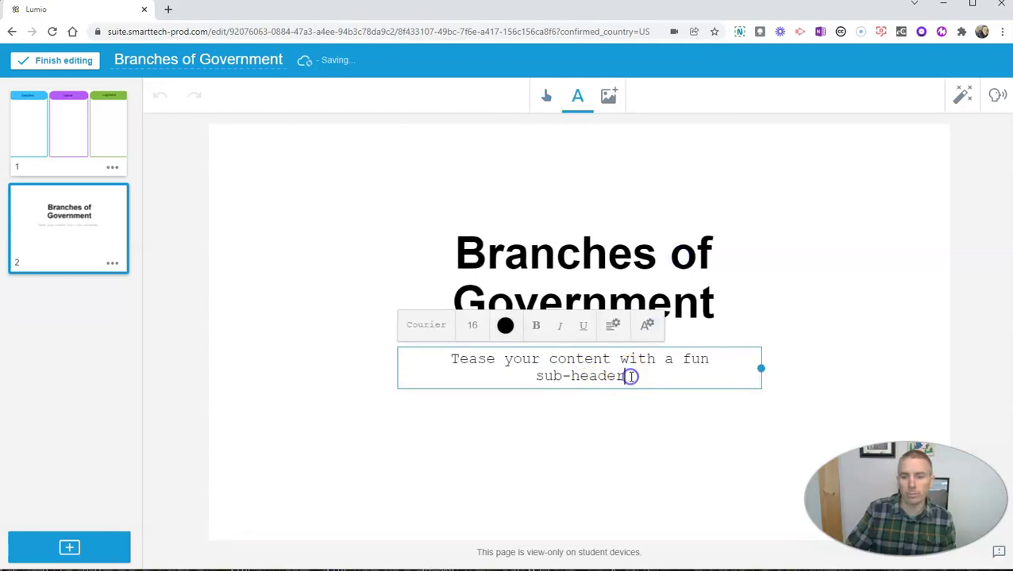
drag(629, 378, 436, 362)
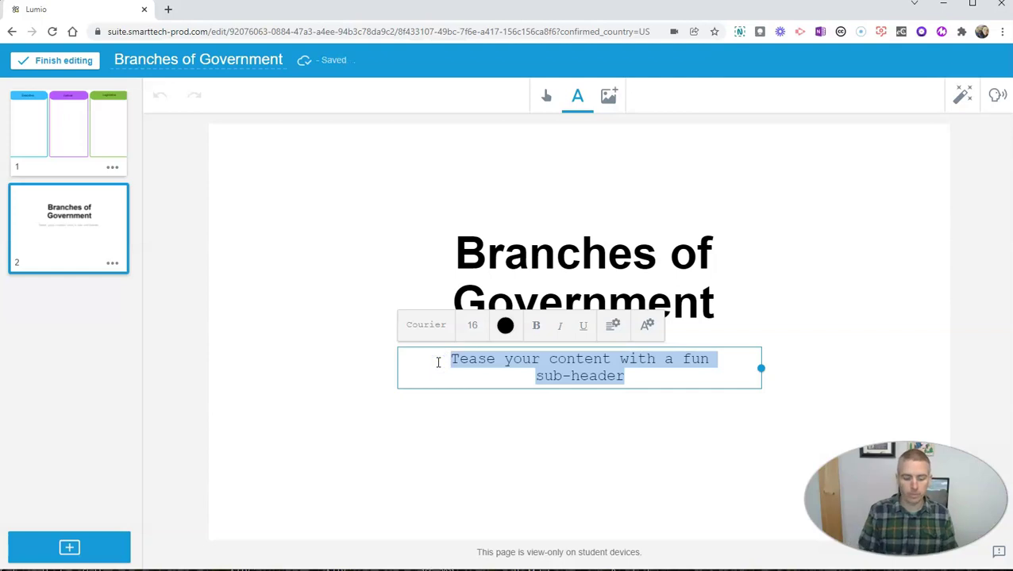
text(In each colum)
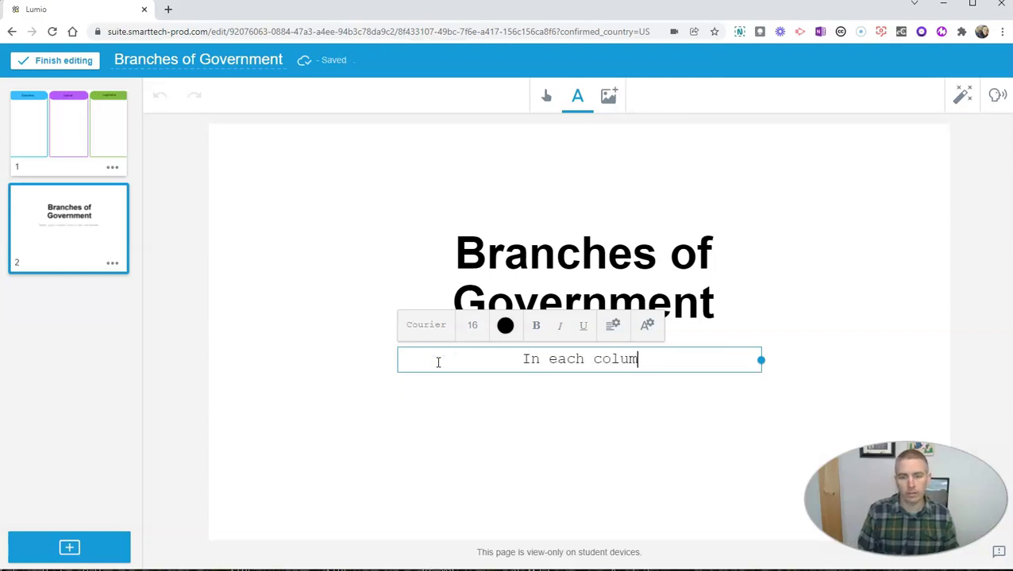
text(n write as m)
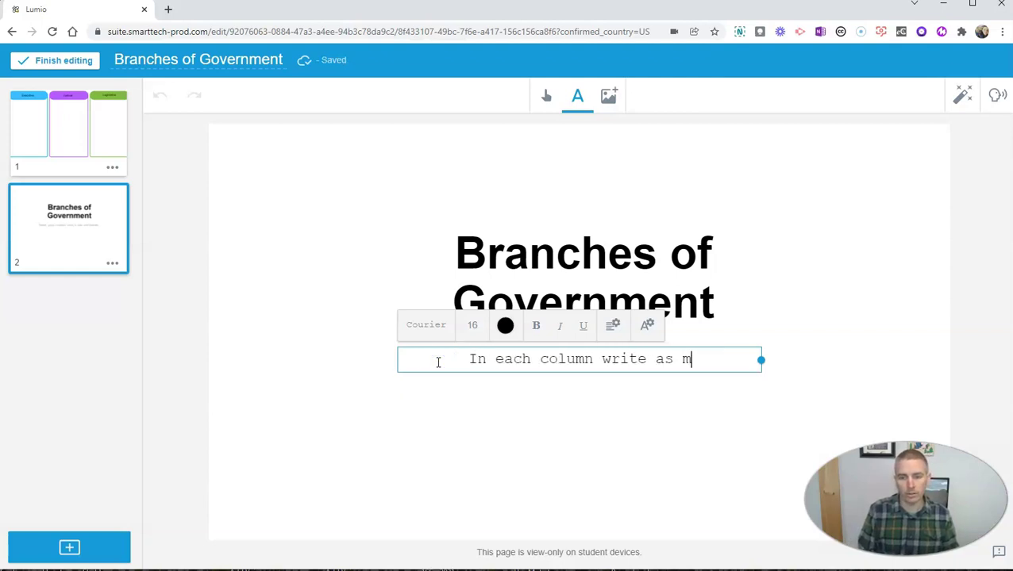
text(uch as you can abo)
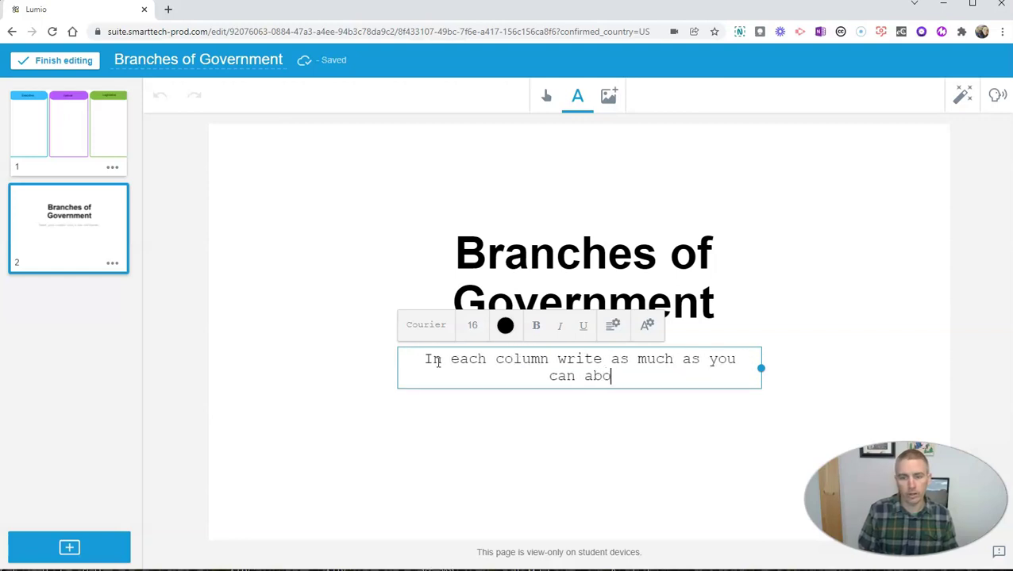
text(ut each br)
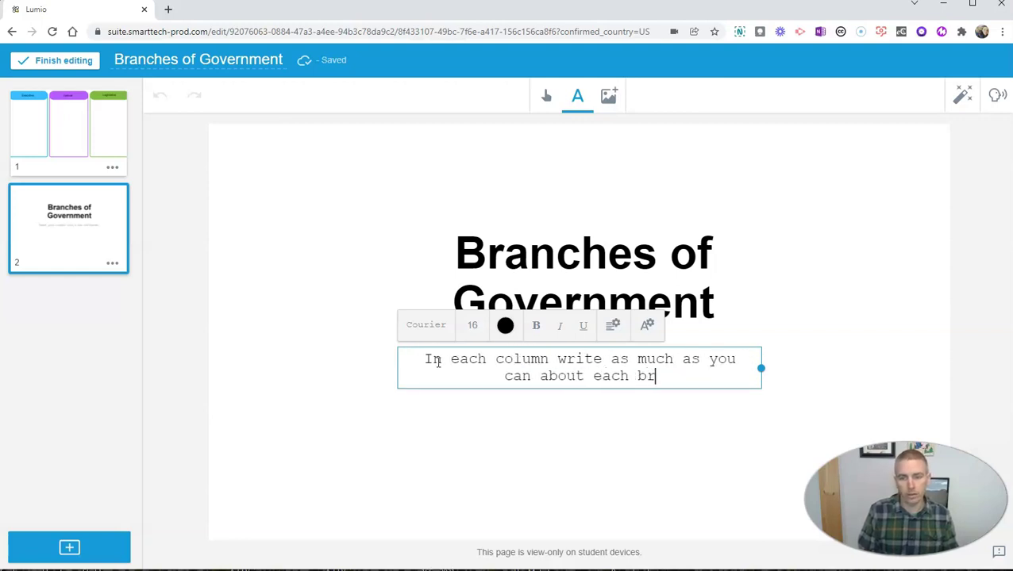
text(anch of g)
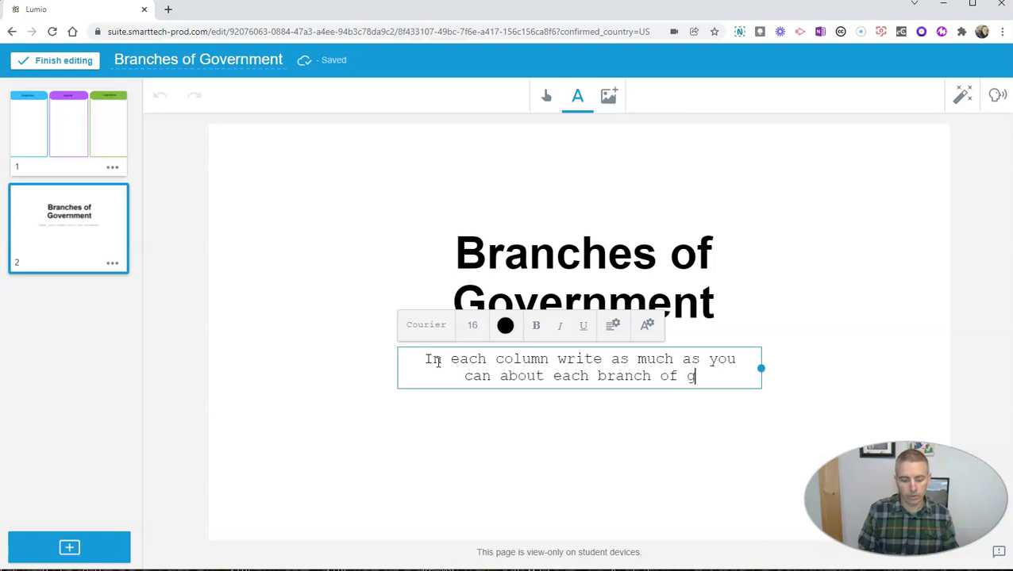
text(overnment a)
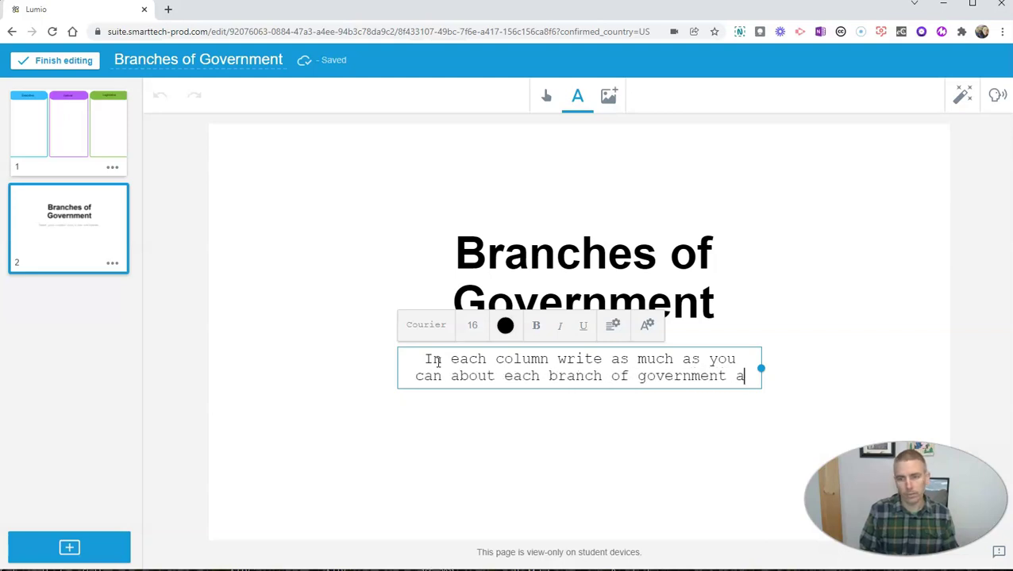
text(nd its )
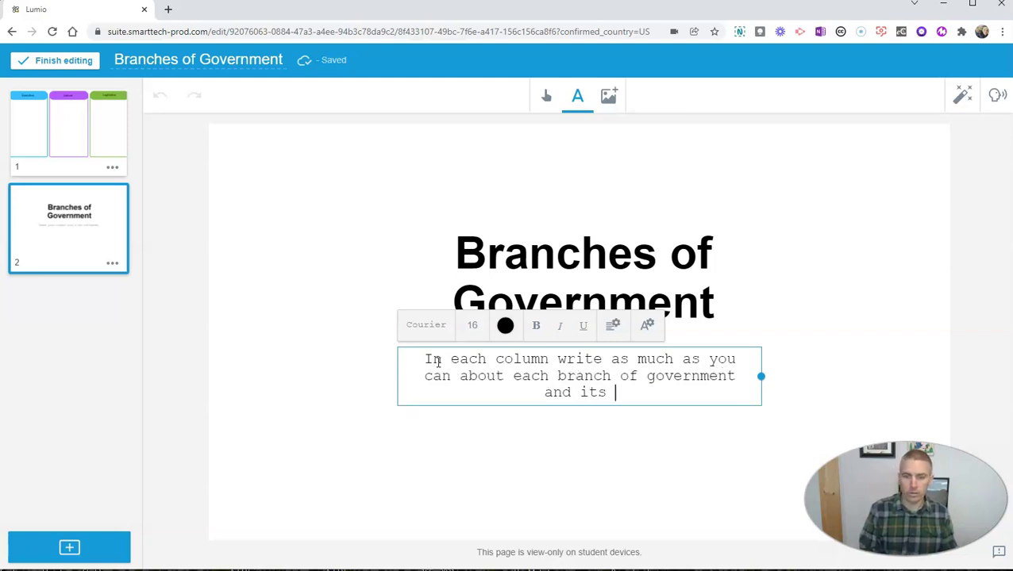
text(respon)
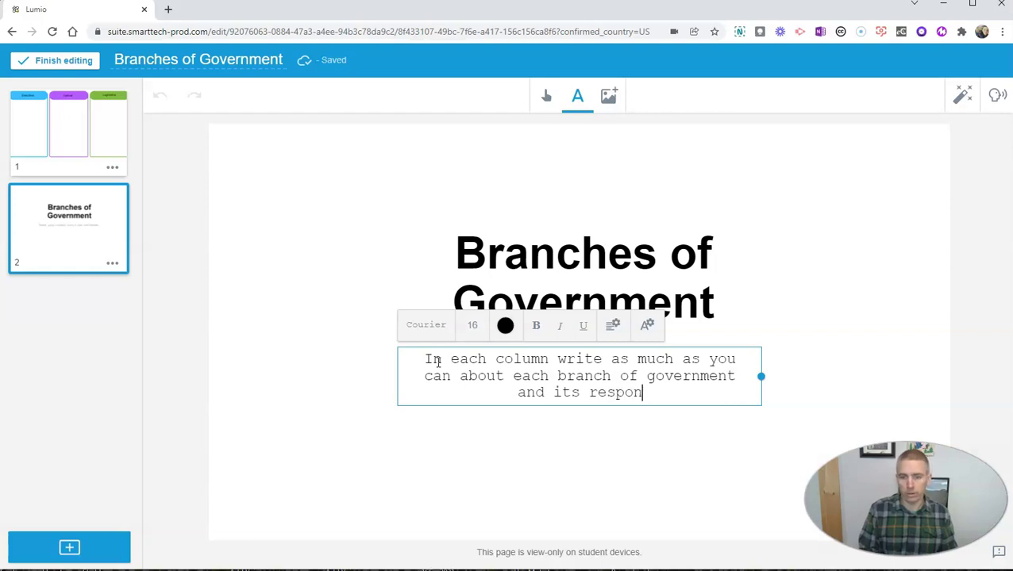
text(s)
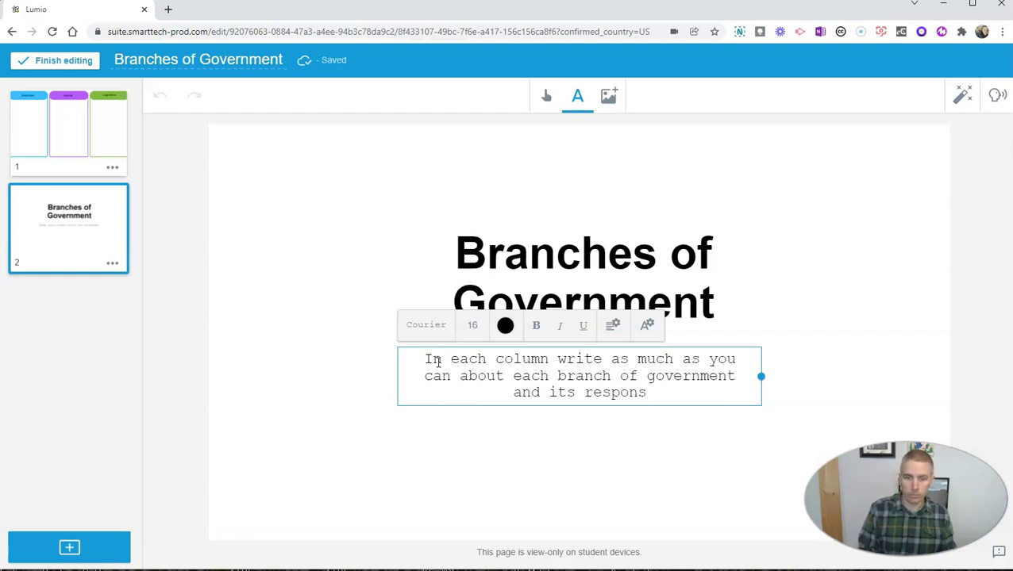
text(ibilities)
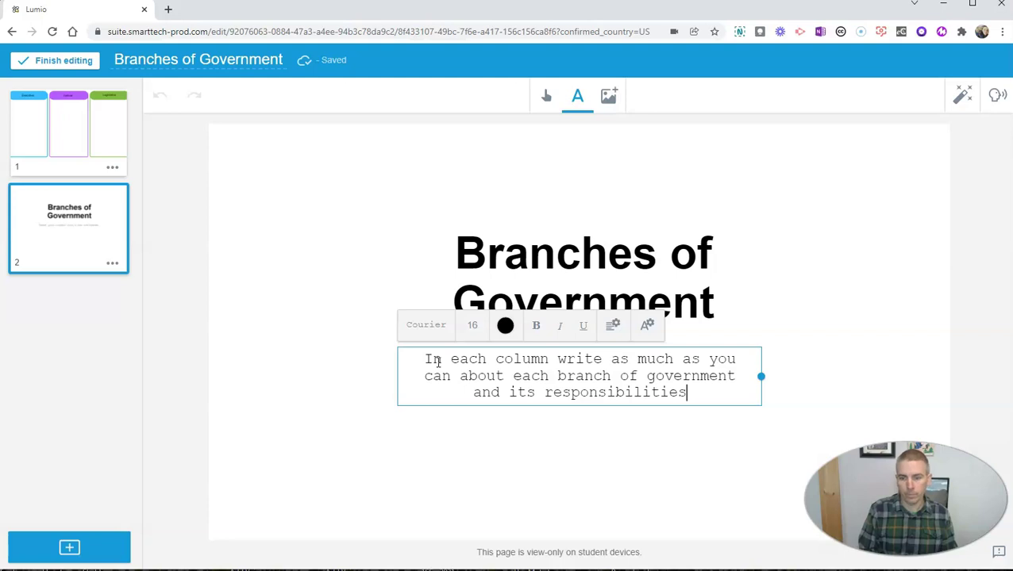
text(.)
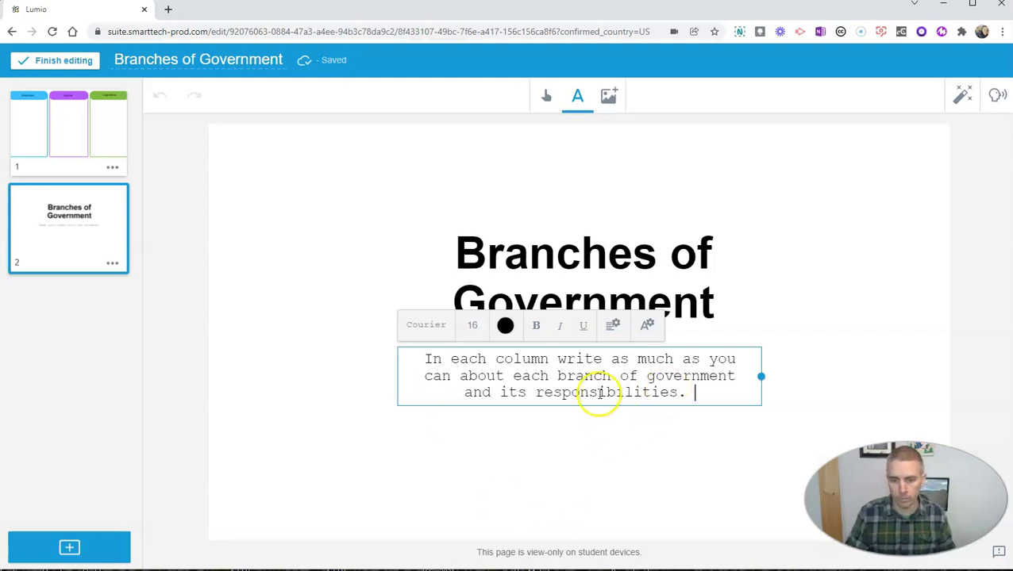
click(605, 433)
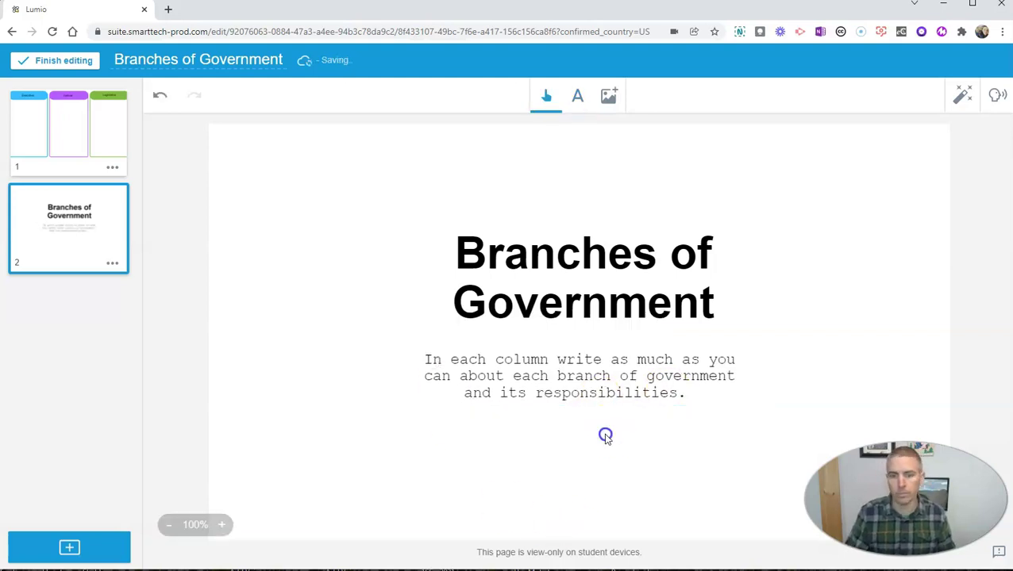
Record a 17-second spoken instruction and attach it to page 2 as instructional audio.
click(998, 96)
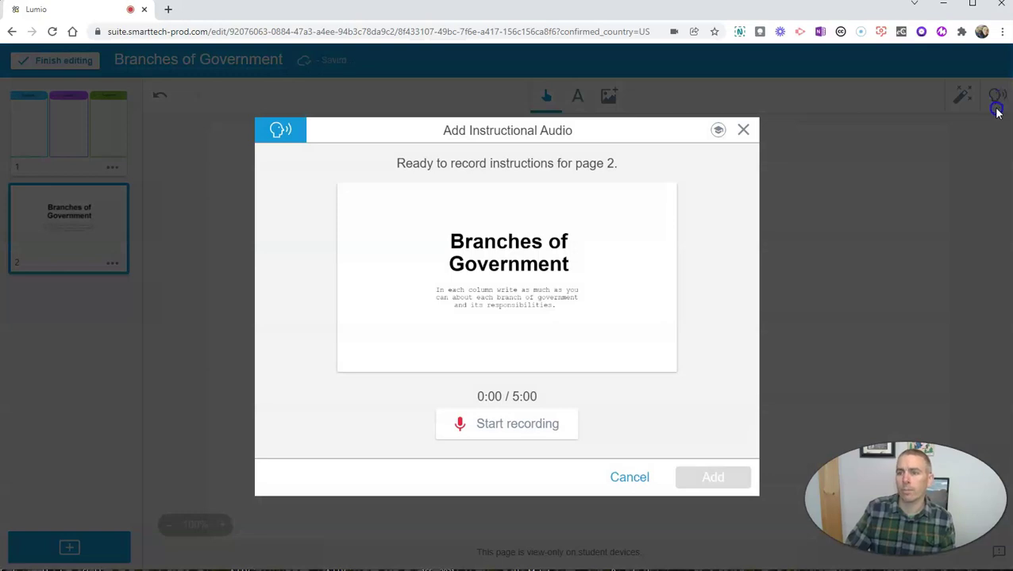
click(501, 429)
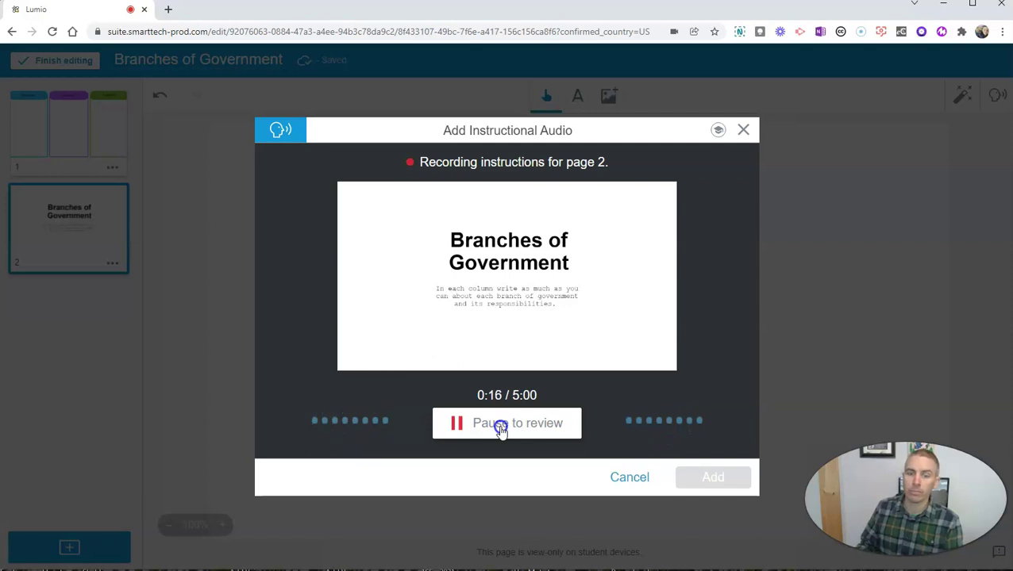
click(501, 427)
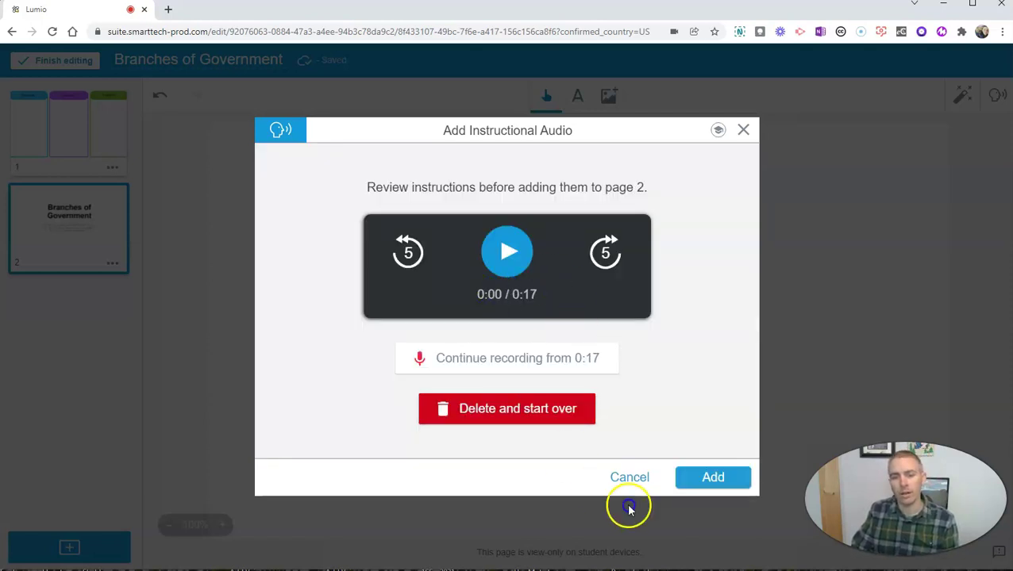
click(714, 480)
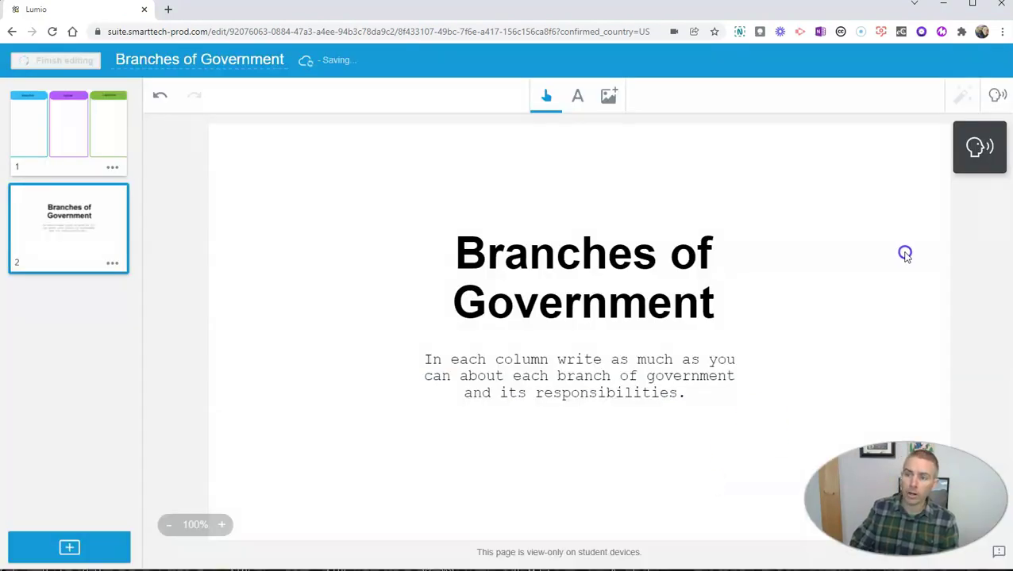
Reorder the pages so the title page sits above the three-column organizer.
click(363, 305)
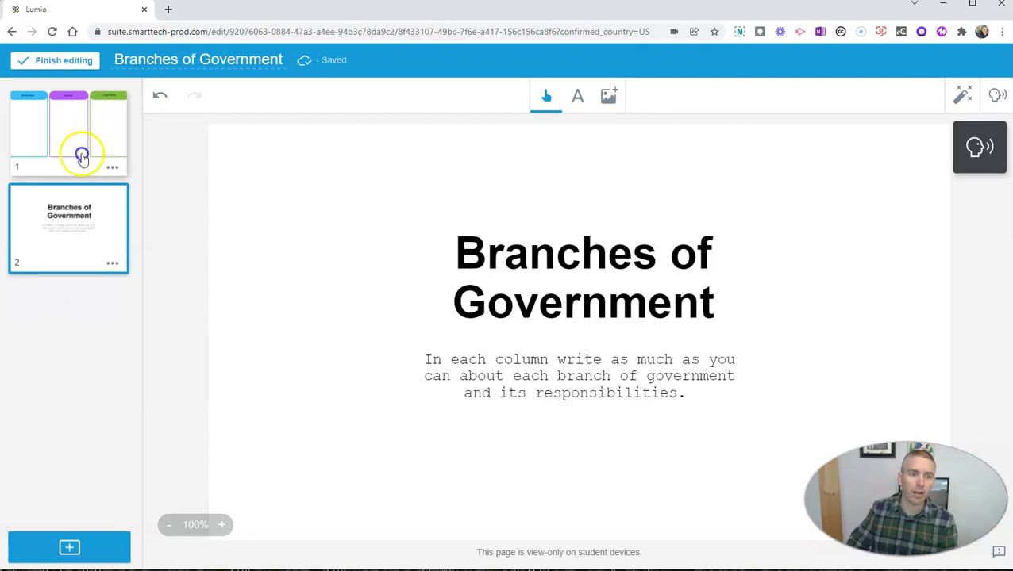
drag(63, 246, 63, 140)
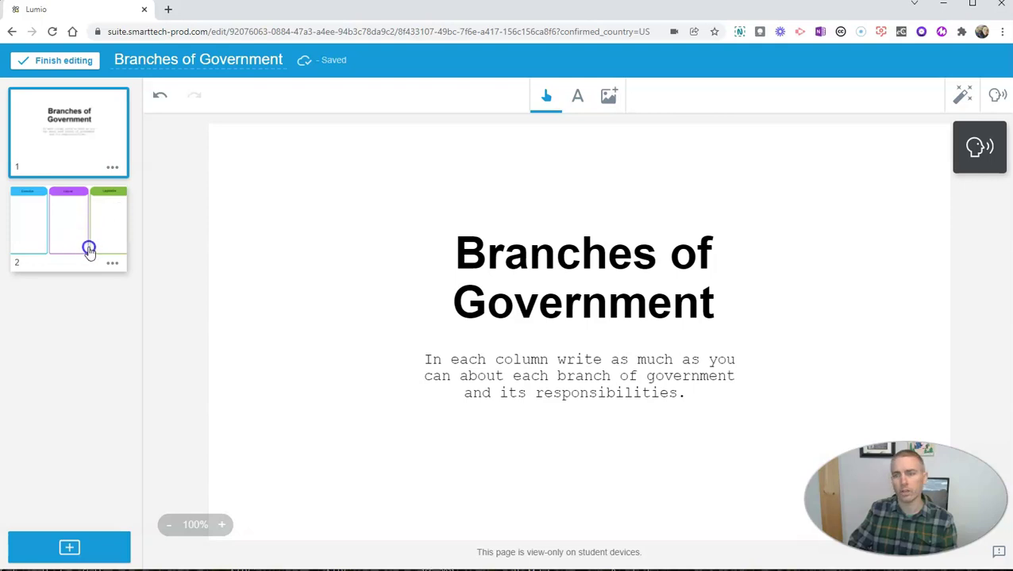
Make page 1 an individual Handout activity and rename its label 'Branches of Government'.
click(964, 98)
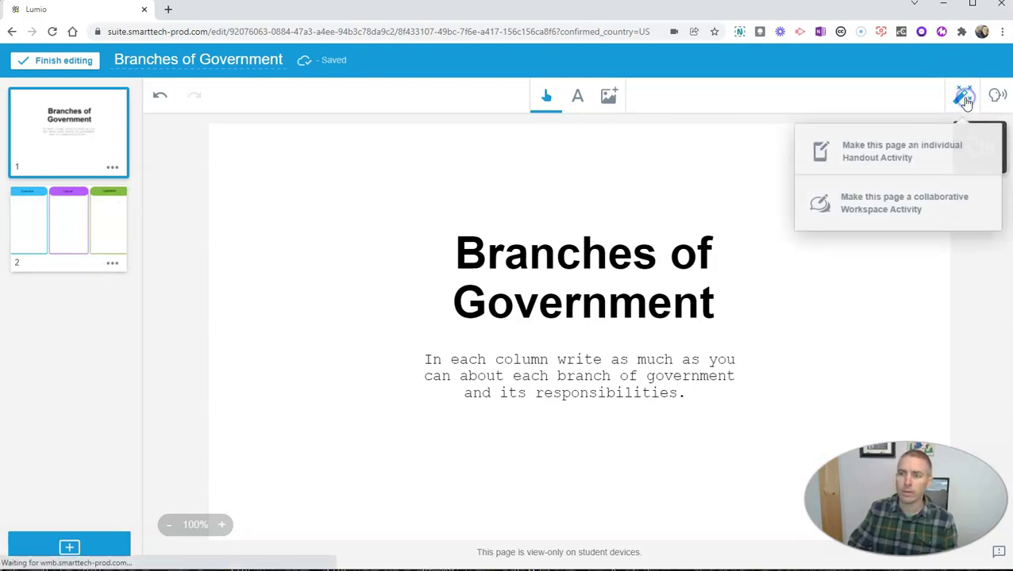
click(889, 157)
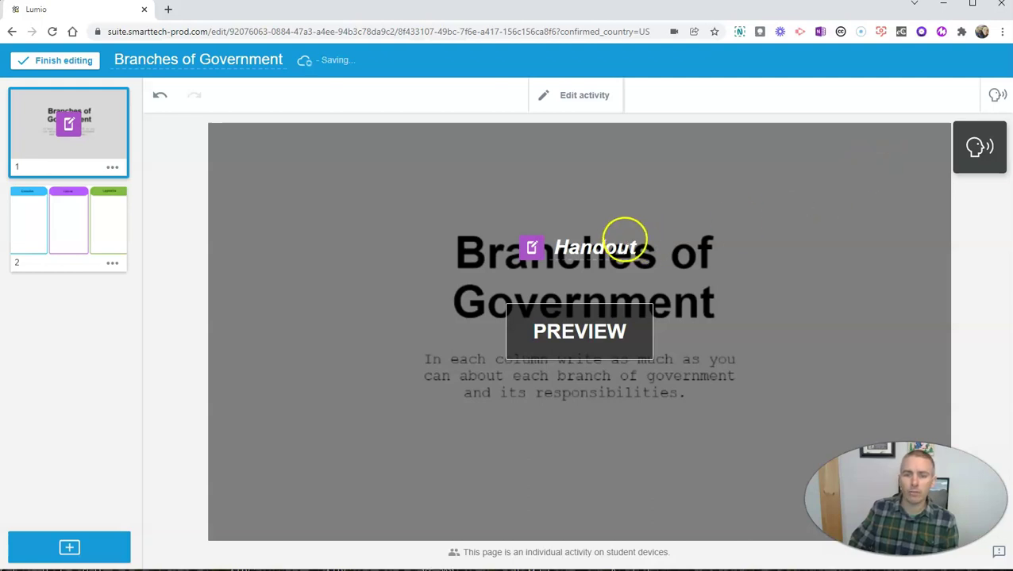
double_click(619, 246)
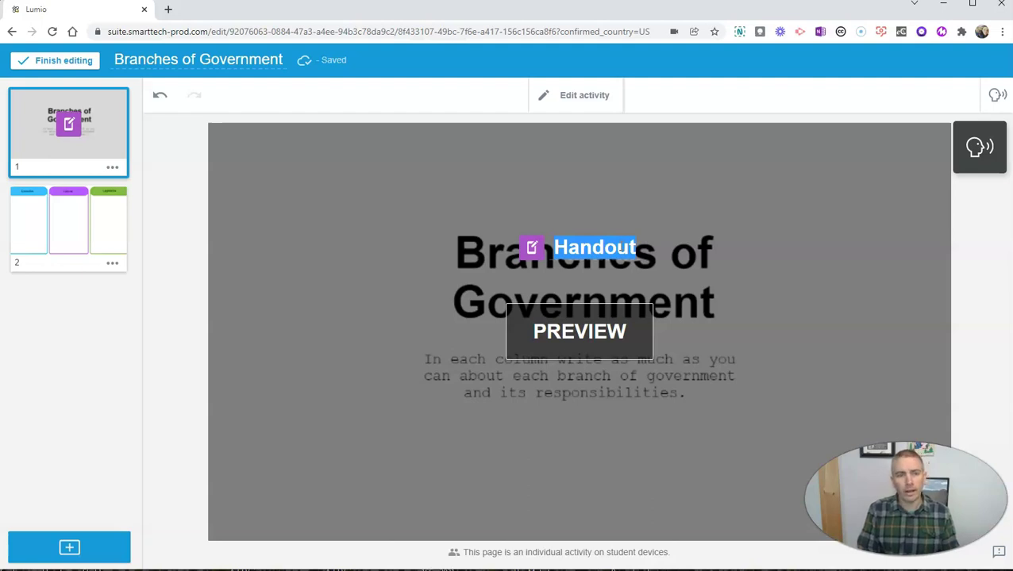
text(Branch)
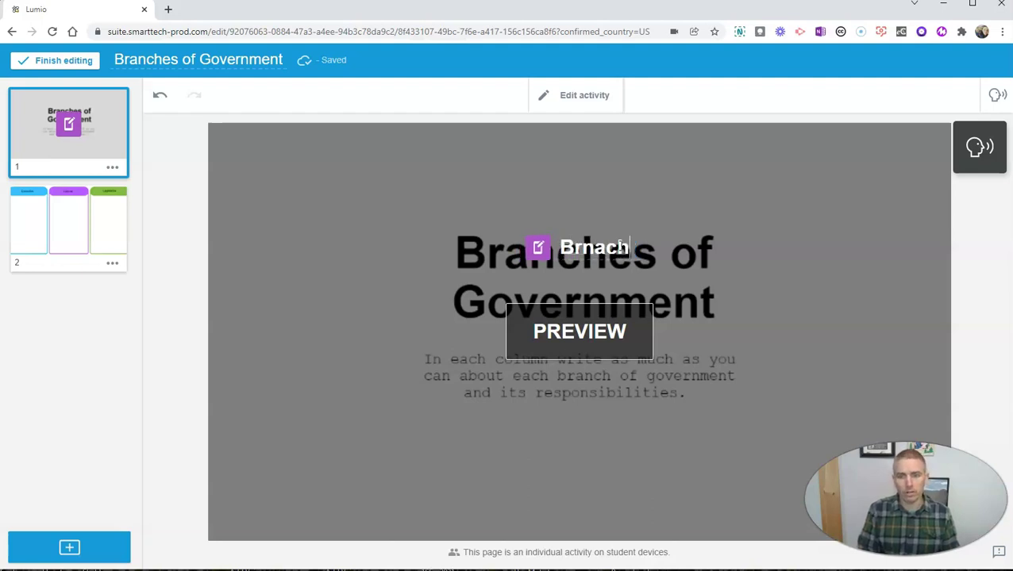
key(BackSpace)
key(BackSpace)
key(BackSpace)
text(nches )
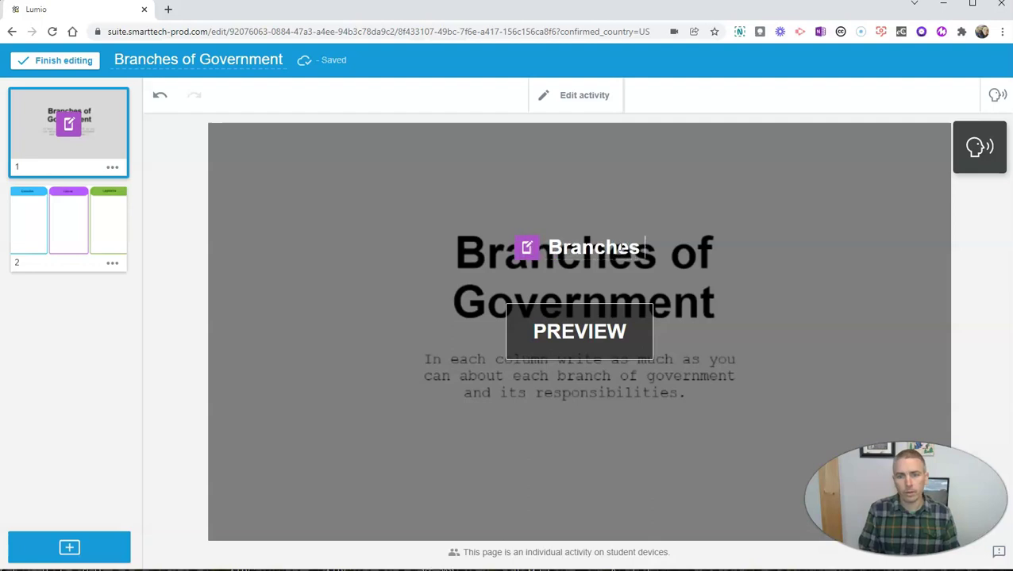
text(of Govern)
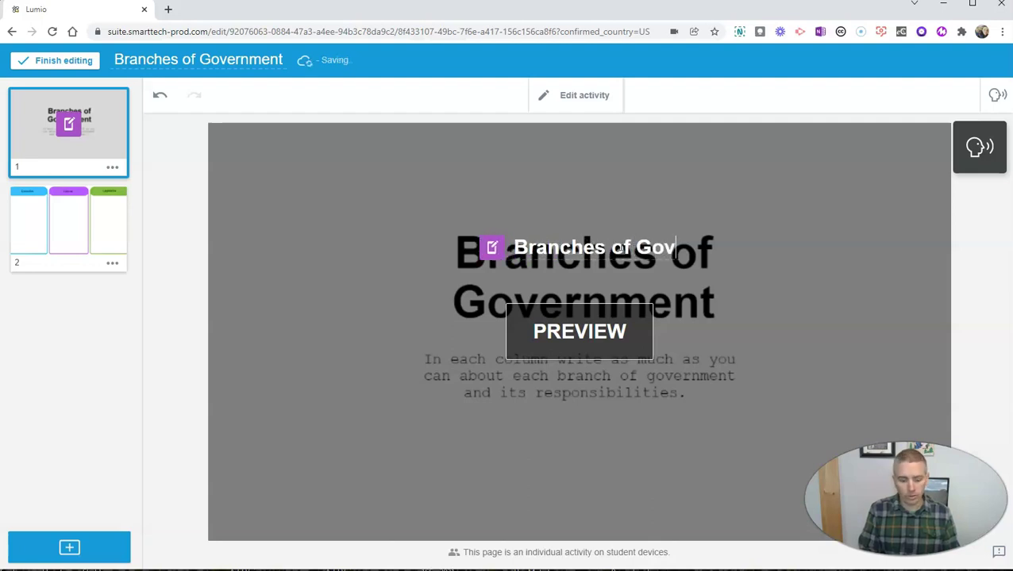
key(BackSpace)
text(rnment)
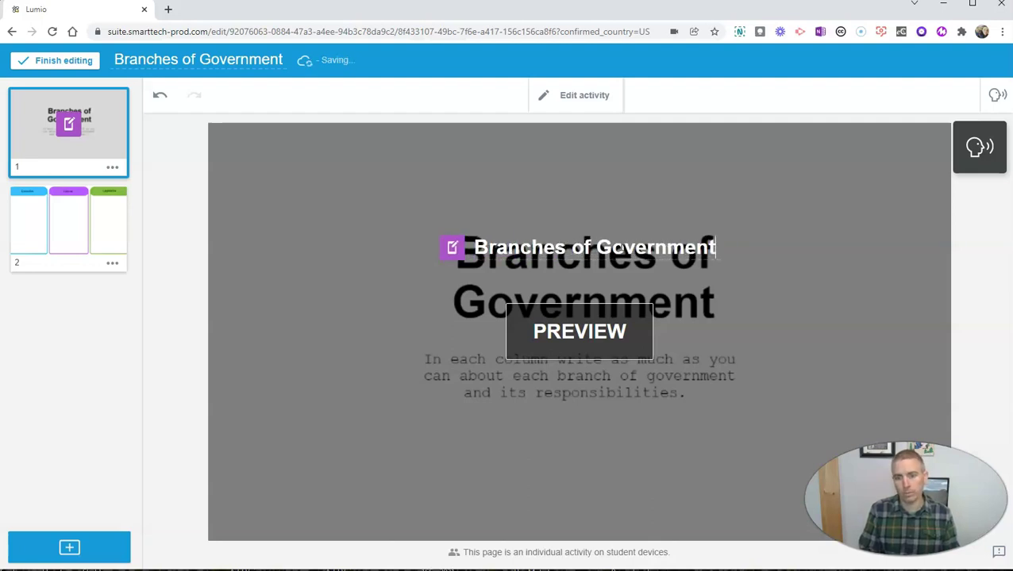
Preview the title page, then make the three-column page an individual Handout activity.
click(581, 333)
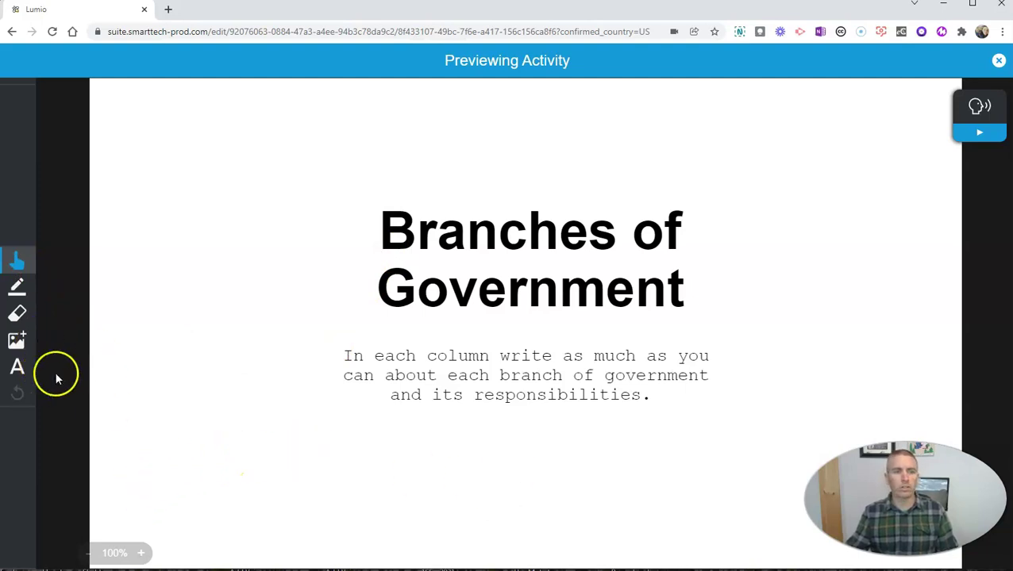
click(999, 61)
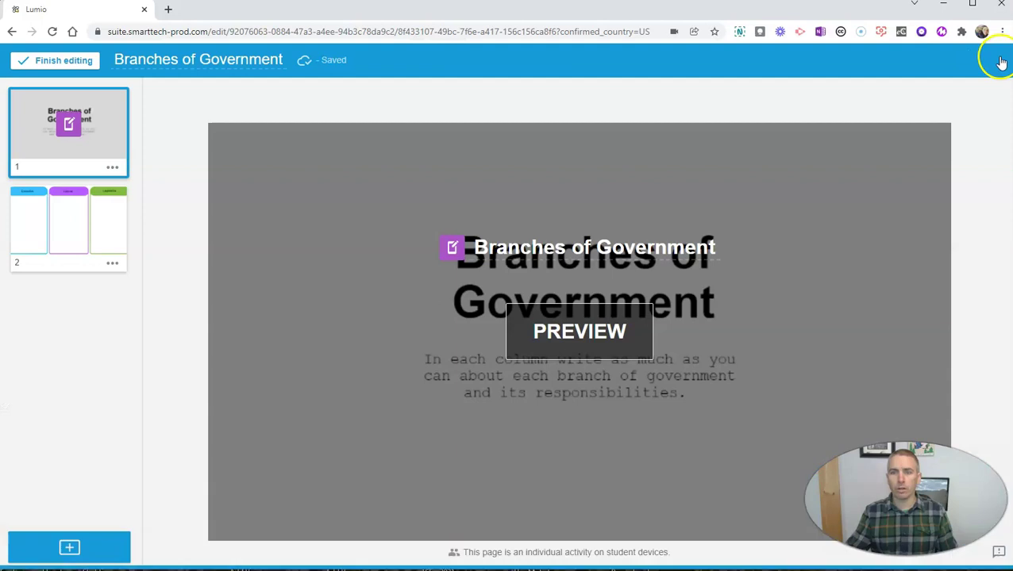
click(78, 236)
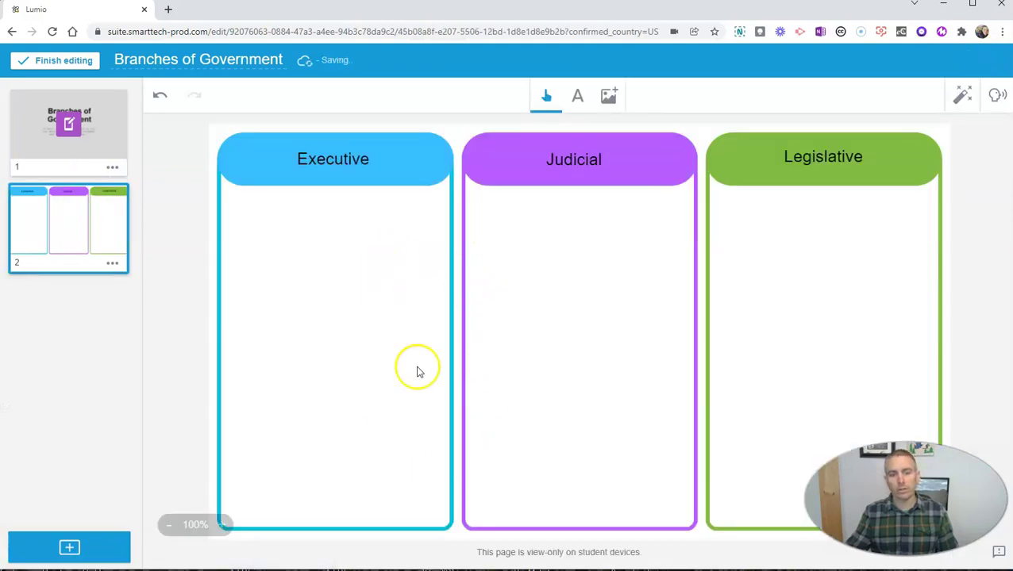
click(962, 96)
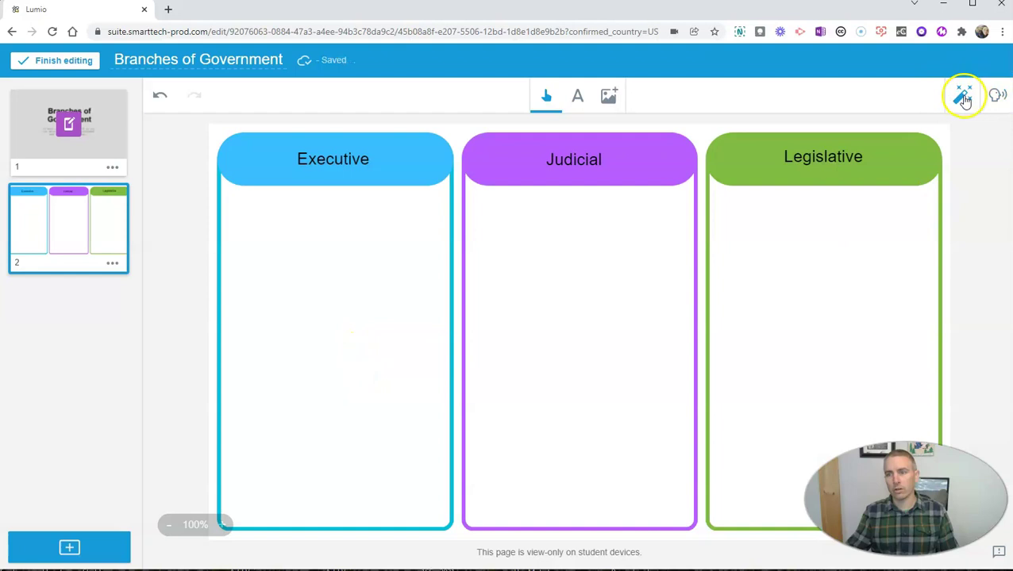
click(881, 153)
Preview the three-column activity and finish editing to return to the lesson library.
click(591, 343)
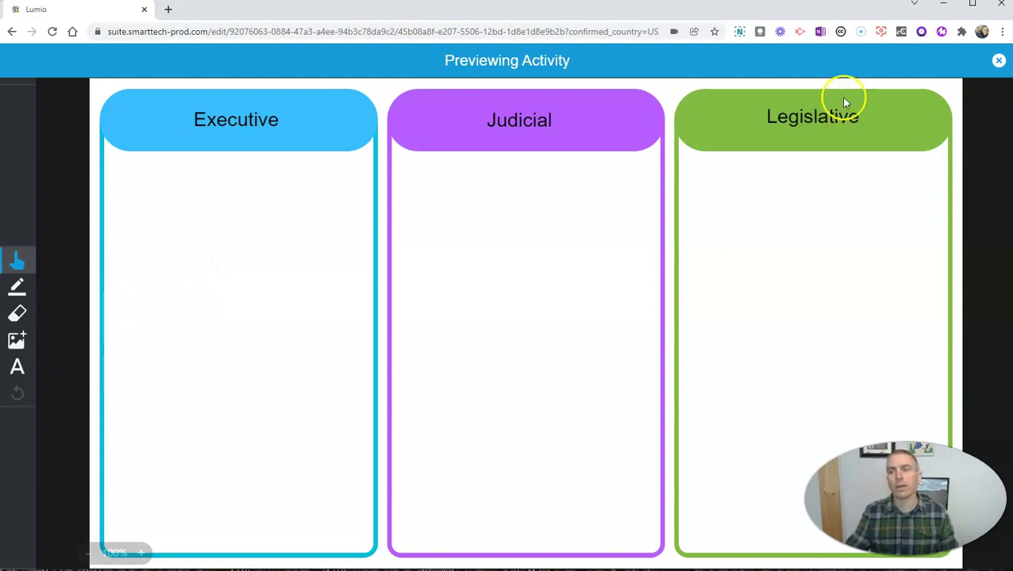
click(998, 61)
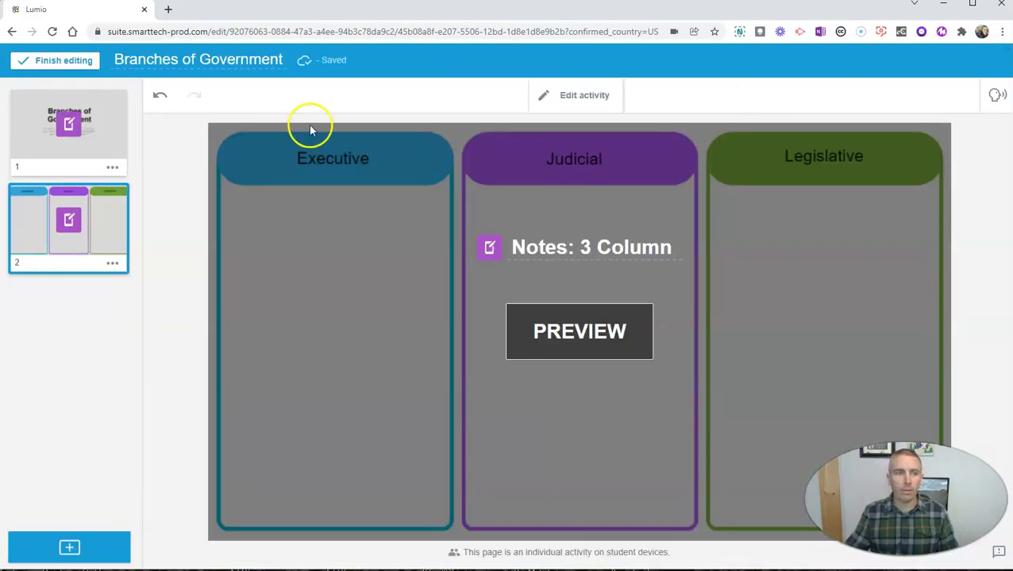
click(56, 61)
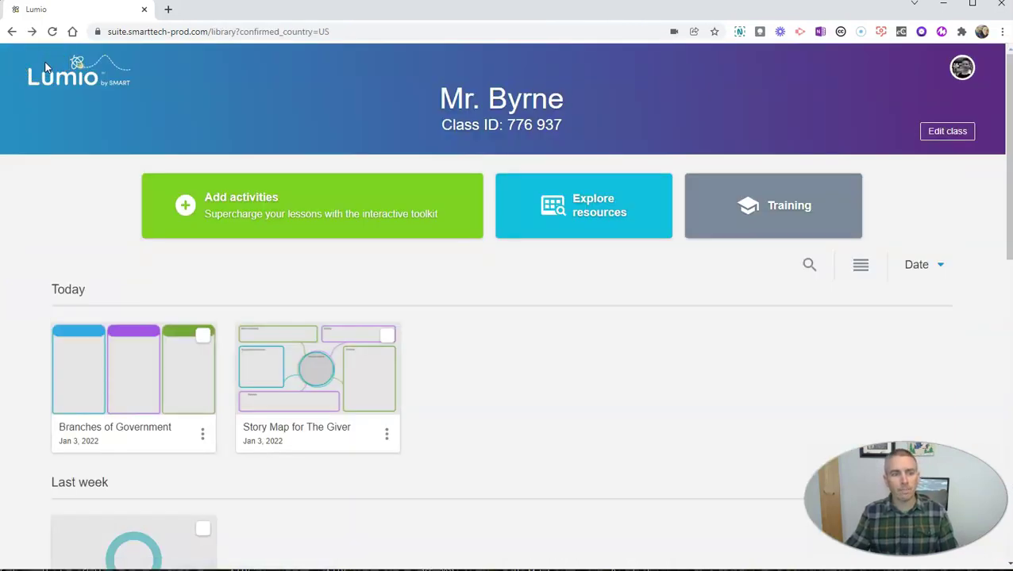
Open smarttech.com/lumio in a new incognito browser window, separate from the teacher's account.
mouse_move(125, 430)
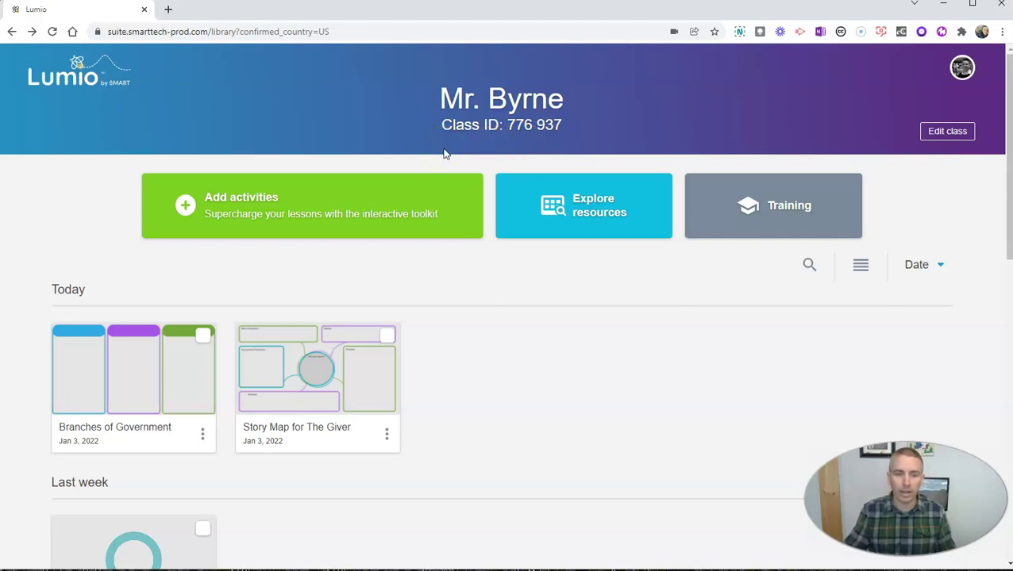
mouse_move(140, 378)
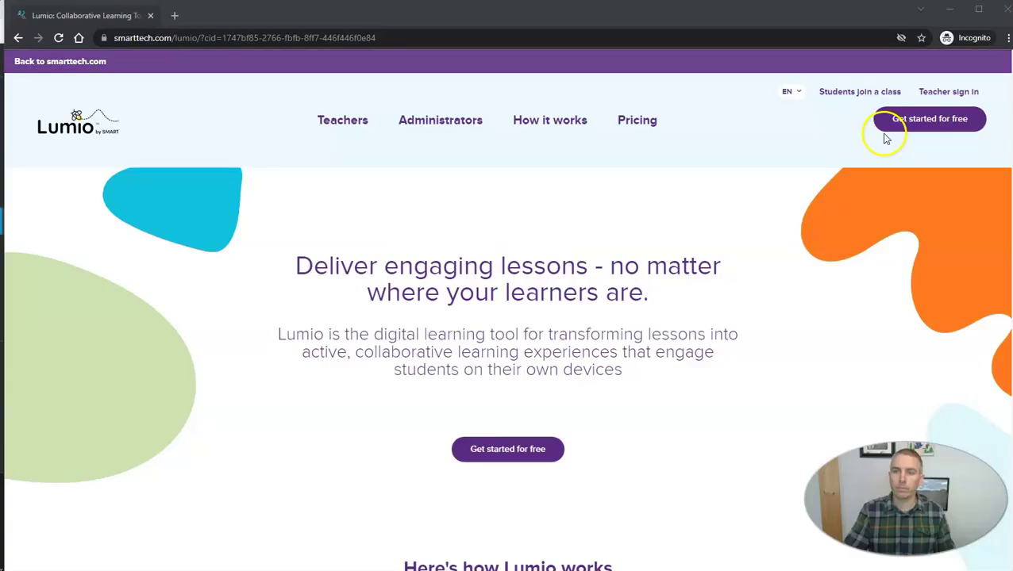
Join the teacher's class as a guest by entering the class ID and a student name.
click(854, 93)
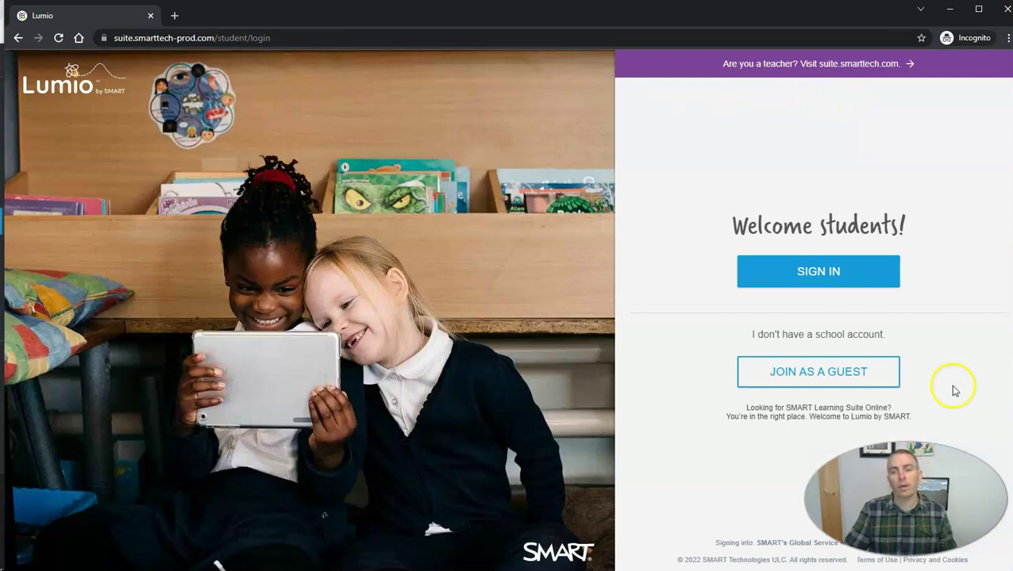
click(823, 379)
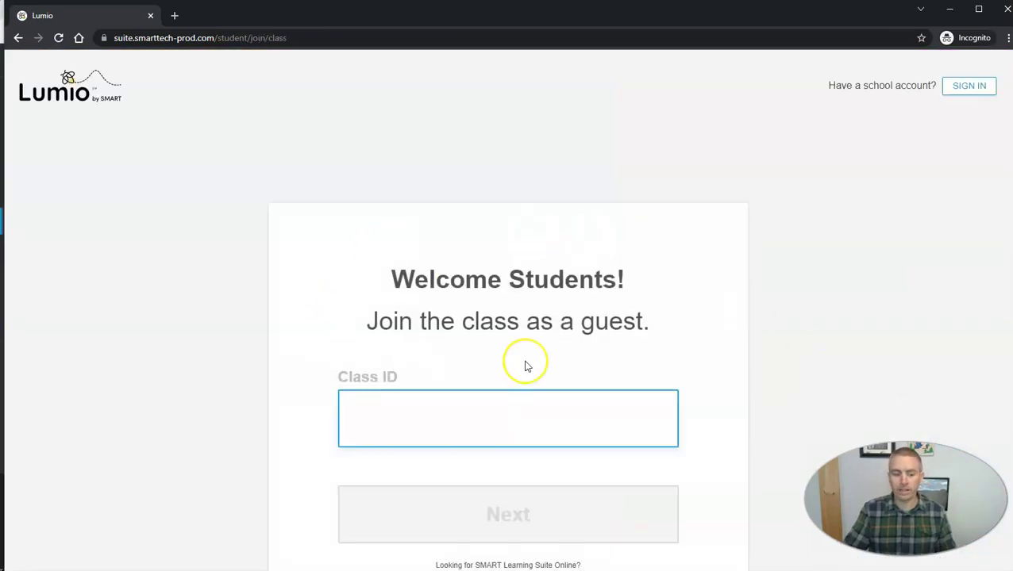
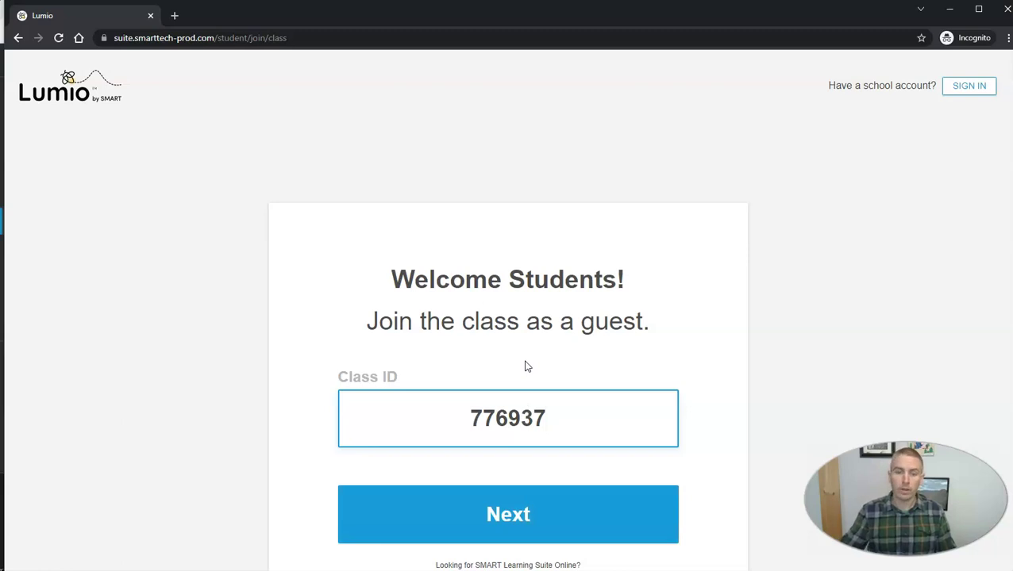
click(489, 508)
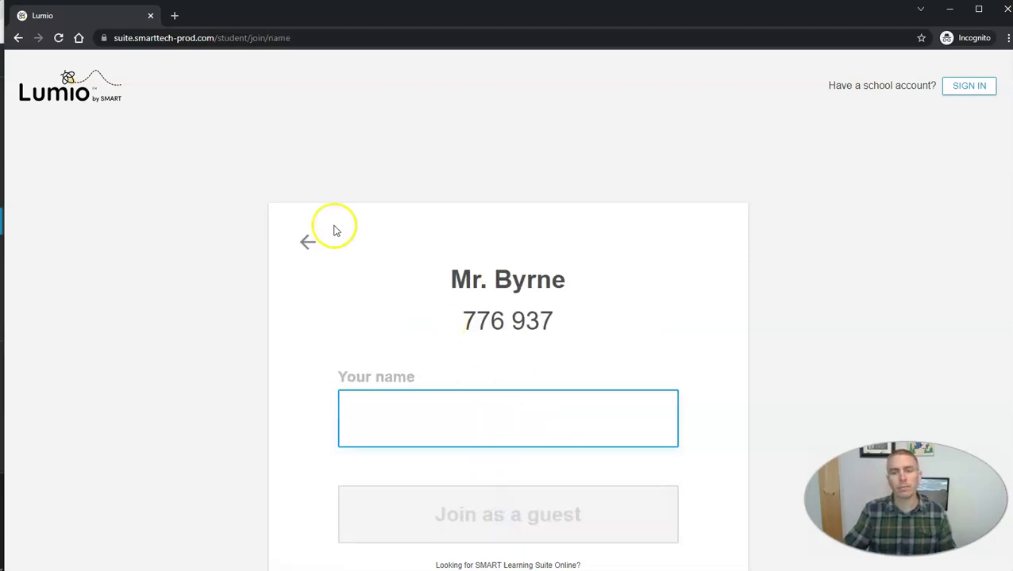
text(Bob)
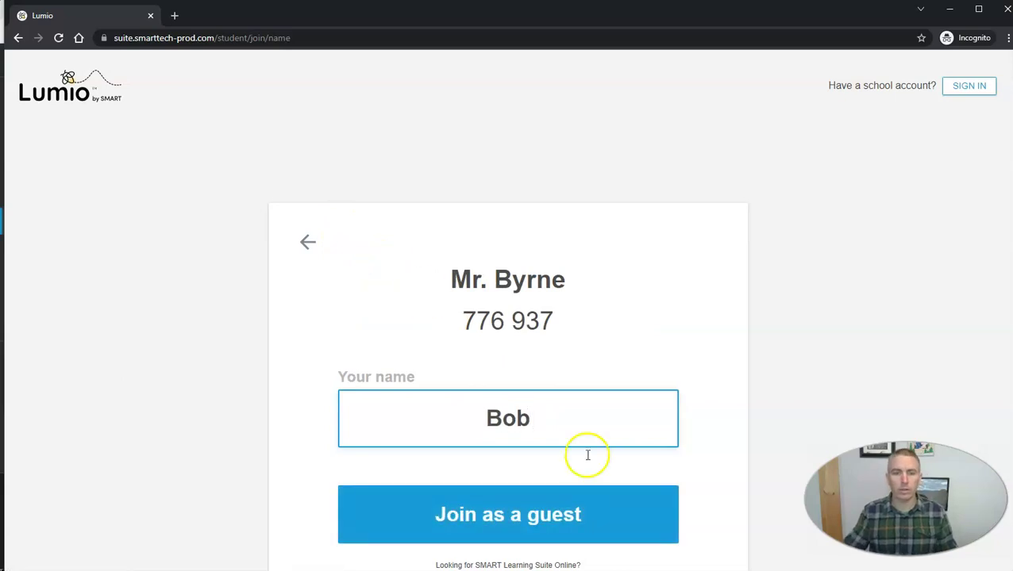
click(538, 511)
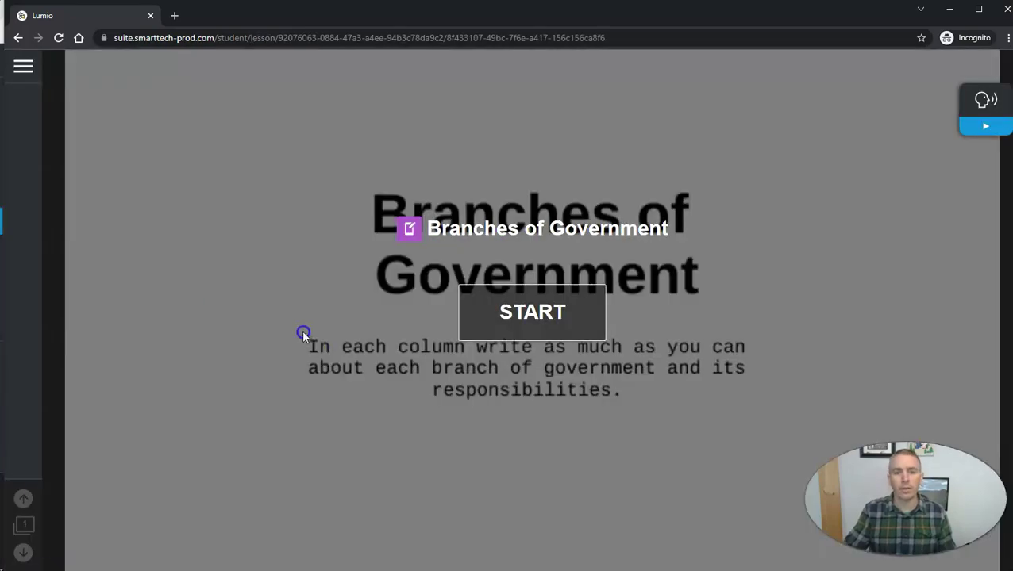
Start the lesson as the student and move from the title handout to the three-column notes page.
click(542, 337)
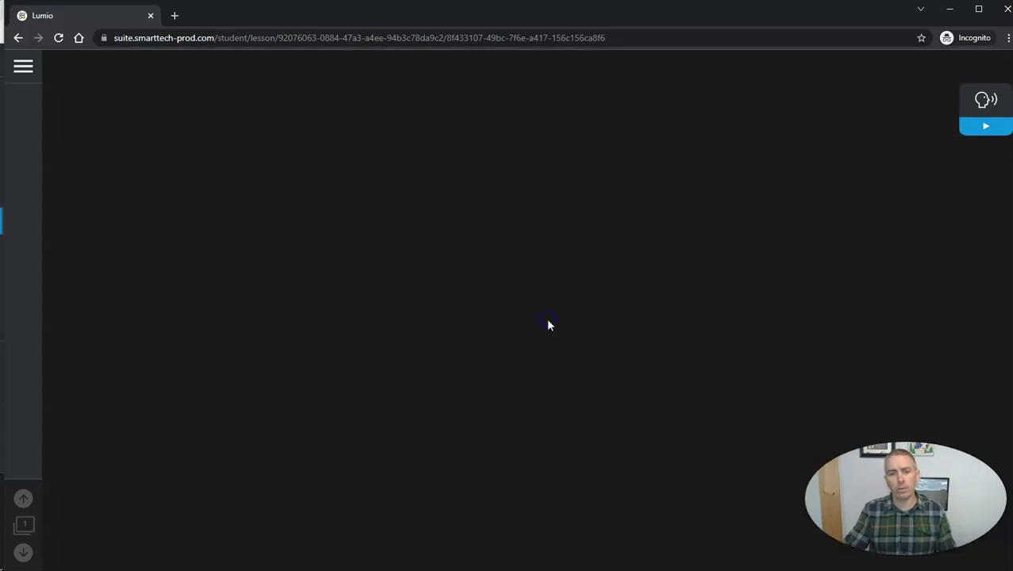
click(542, 302)
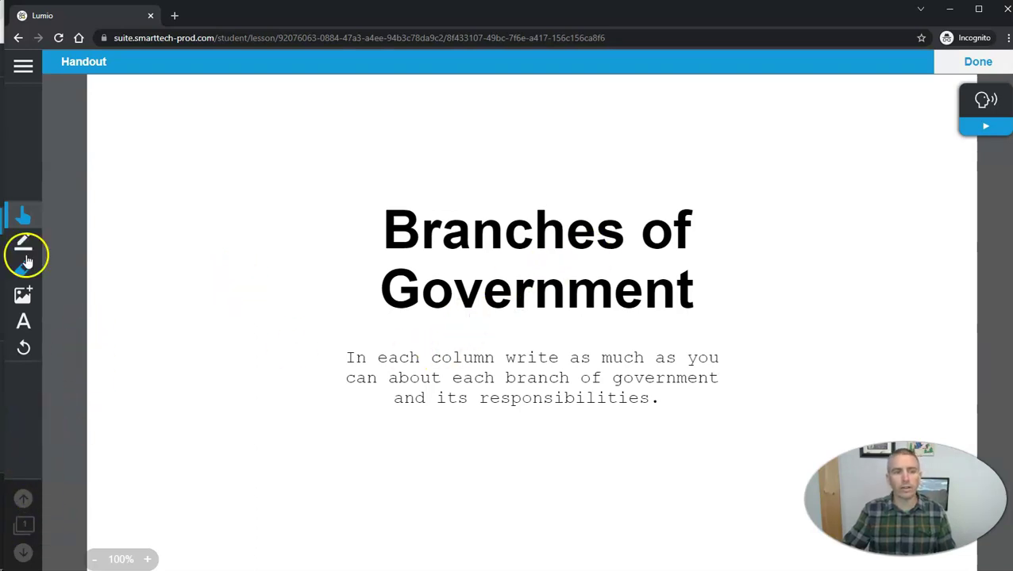
click(976, 63)
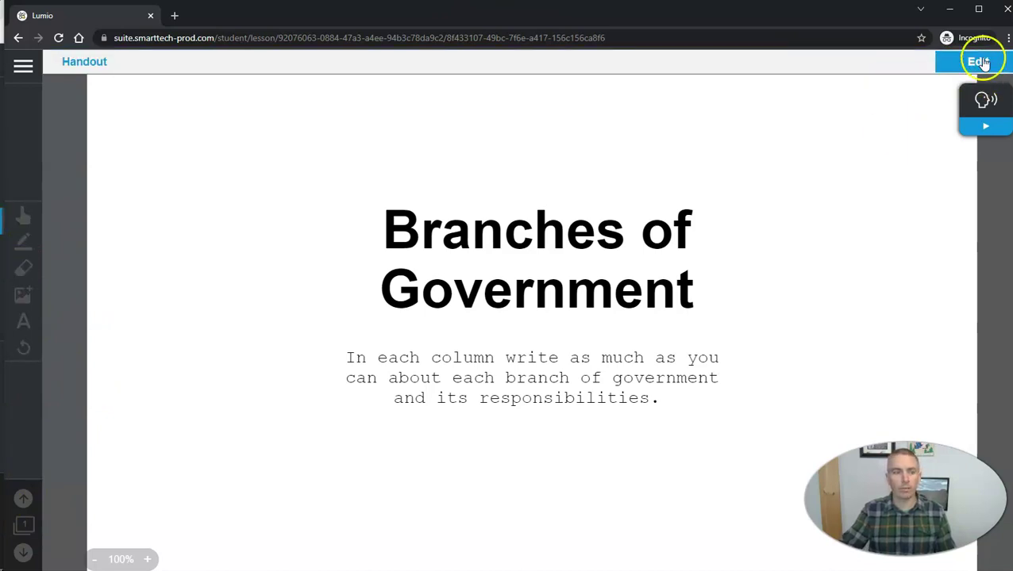
click(983, 64)
click(554, 242)
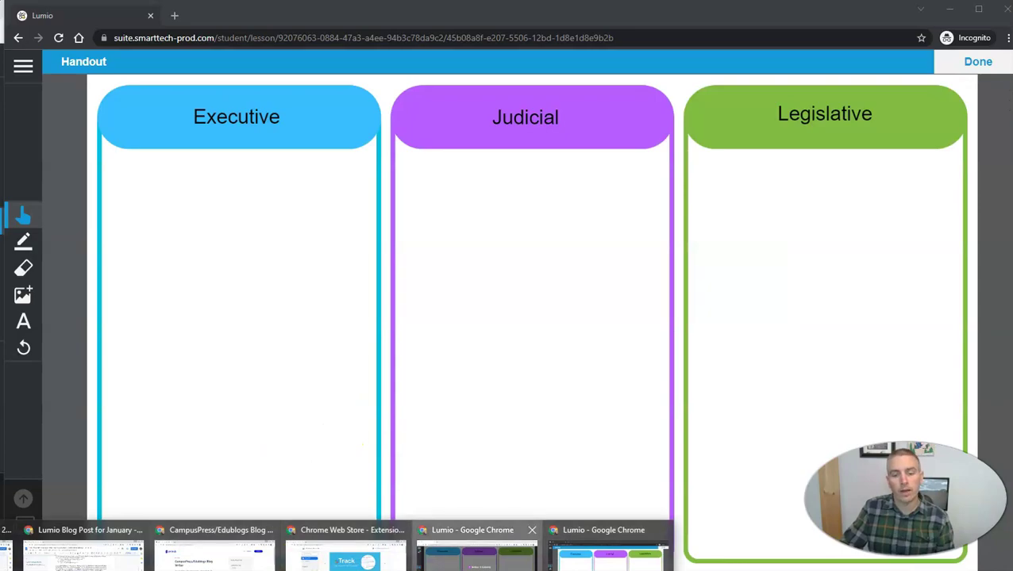
click(470, 552)
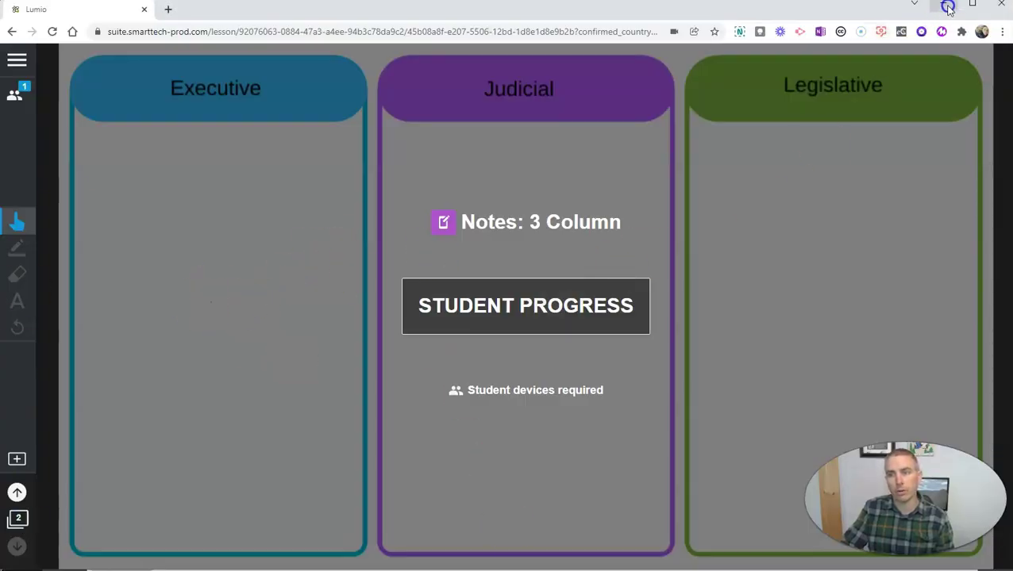
click(381, 565)
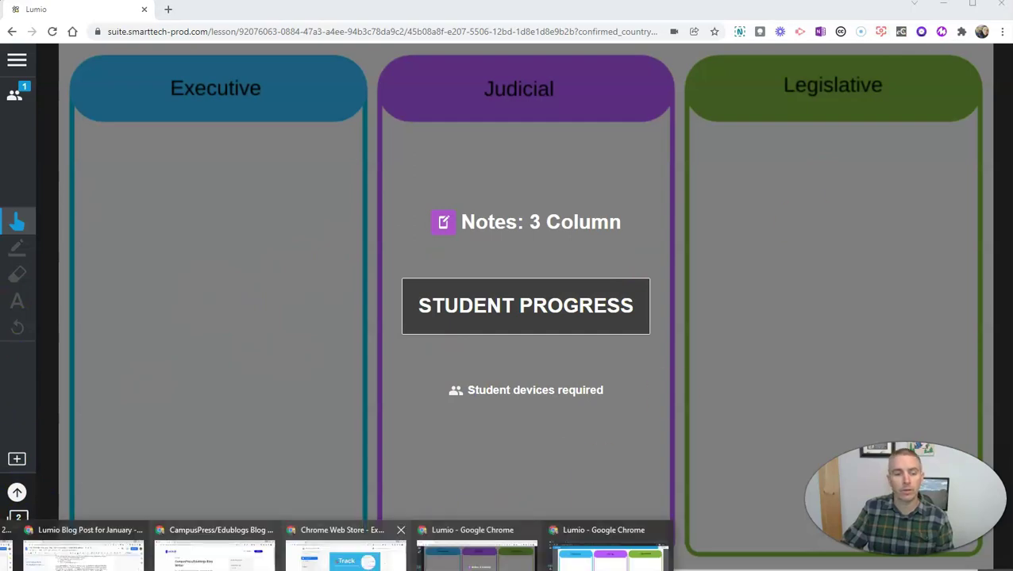
click(632, 555)
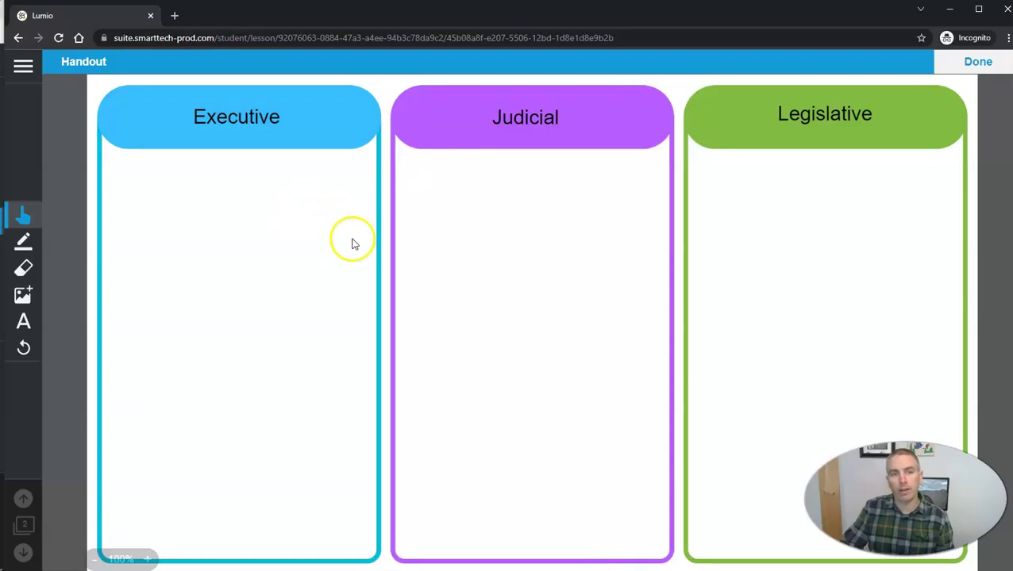
Write 'President' and 'Vice President' on two lines in the Executive column, then click Done.
click(227, 264)
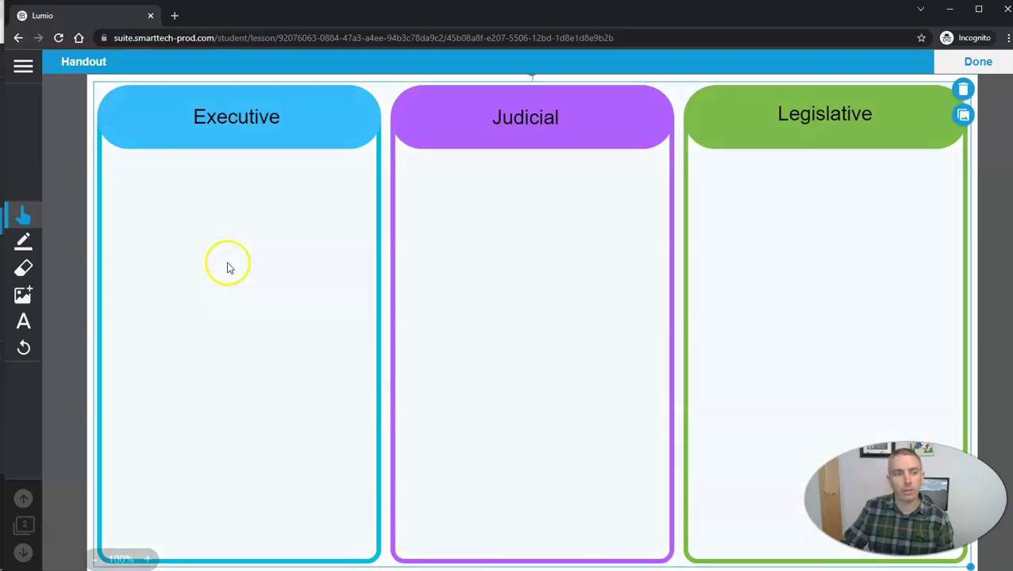
click(25, 323)
click(166, 209)
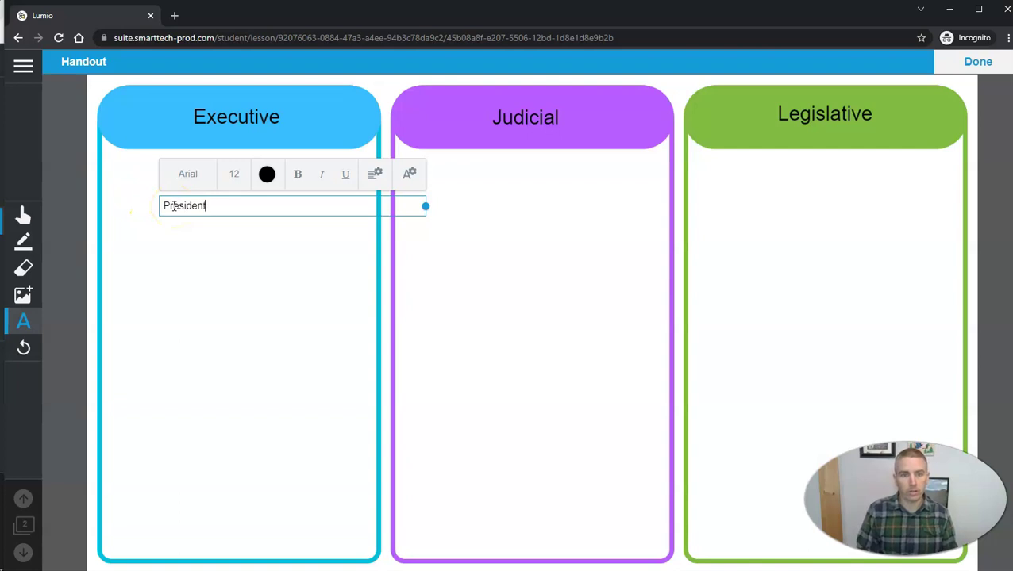
text(President)
key(Return)
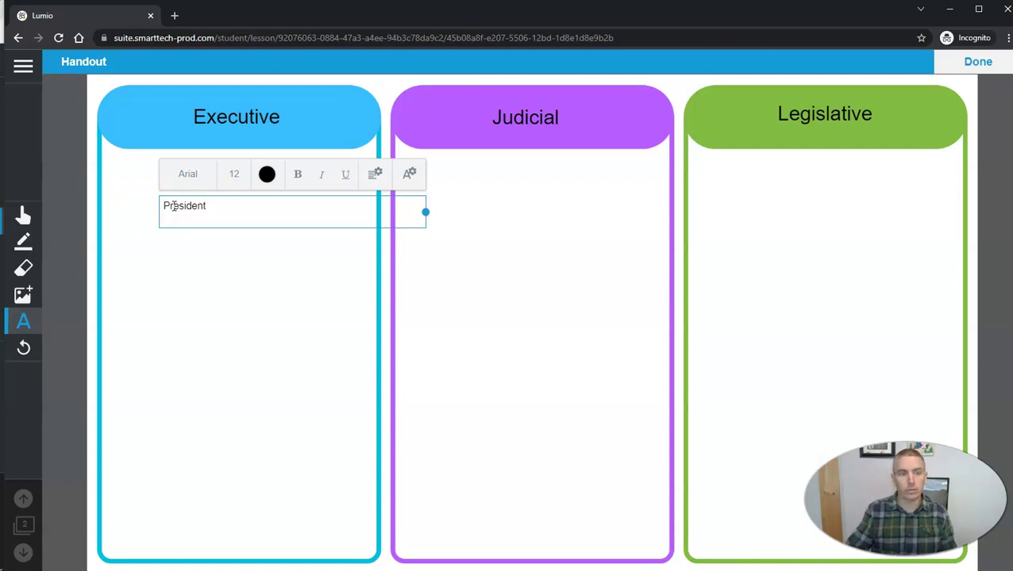
click(223, 221)
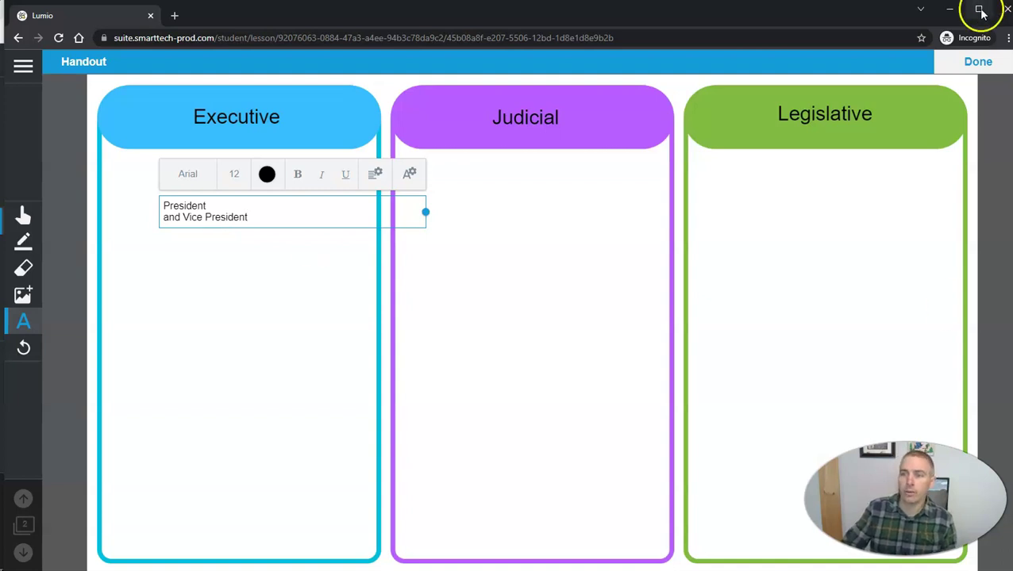
click(979, 63)
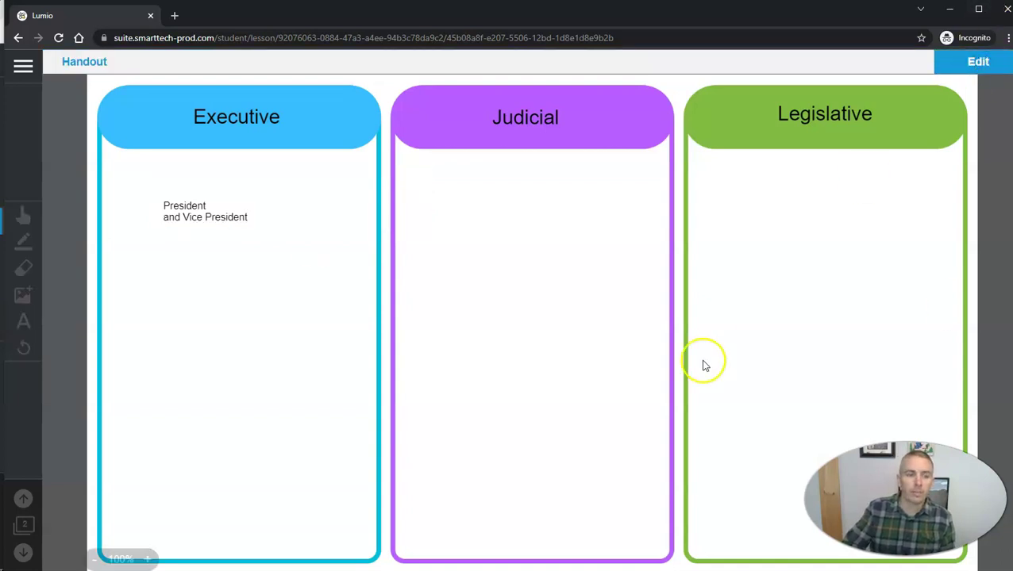
Leave the class from the student menu and minimize the incognito window to show the teacher's view.
click(23, 68)
click(136, 177)
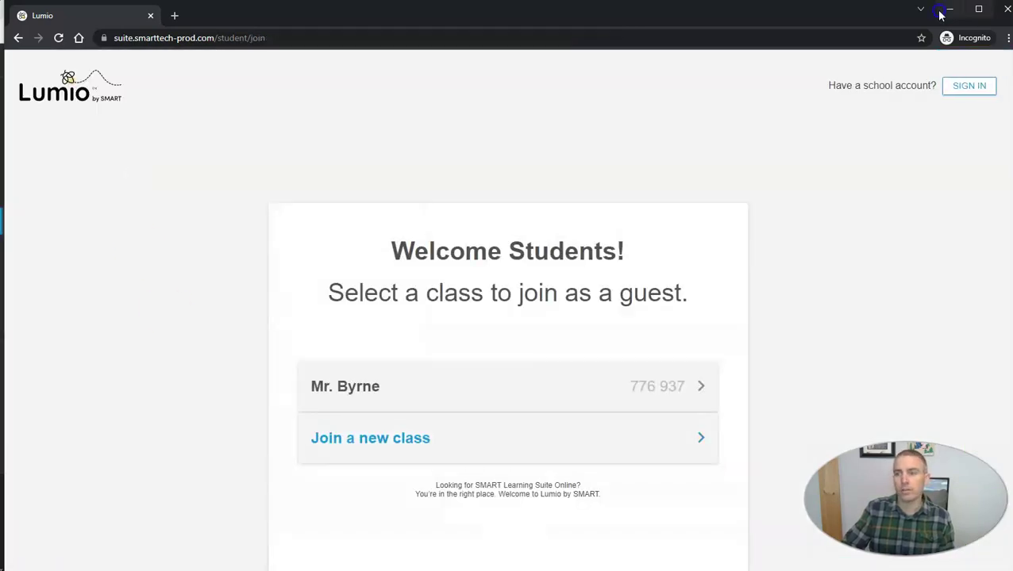
click(949, 9)
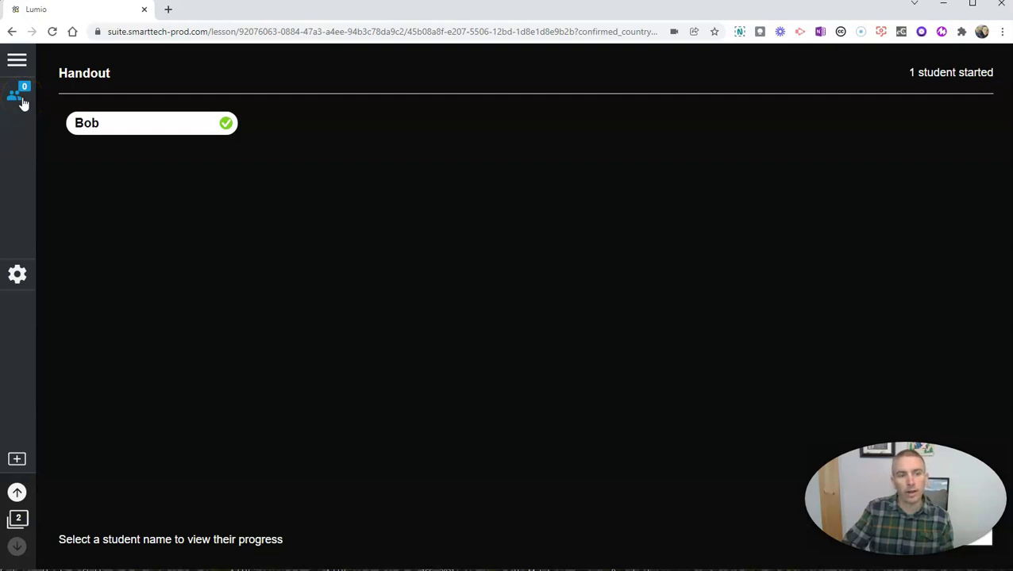
Open the guest student's submitted Handout from the Student Progress list.
click(148, 130)
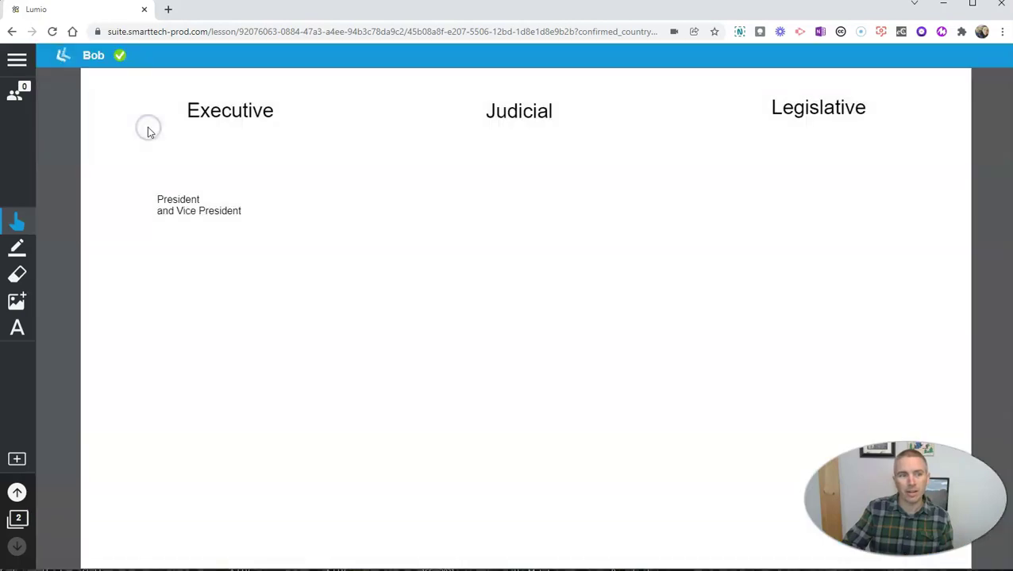